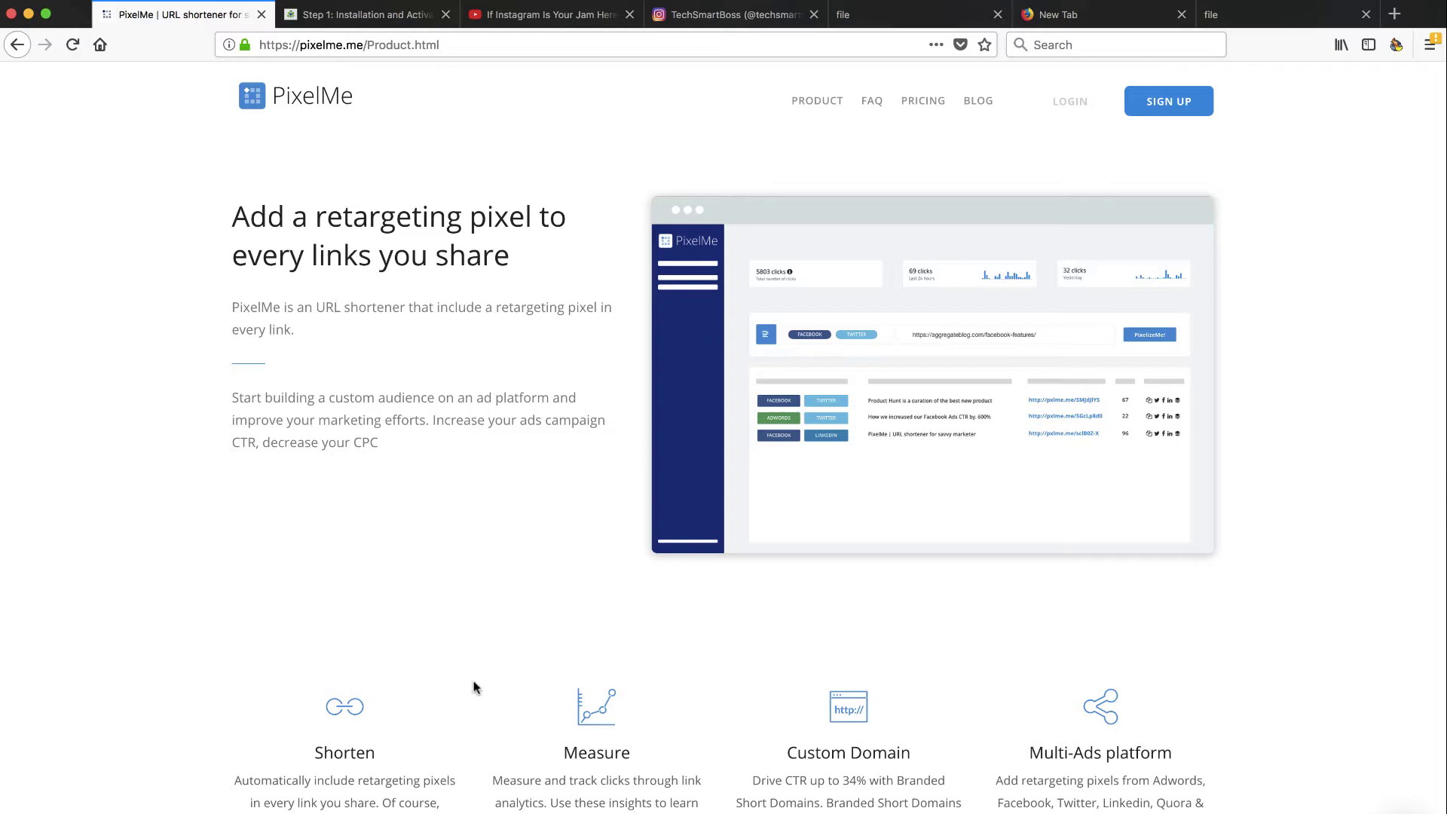
Step: Scroll down and back up through the PixelMe Product page
scroll(787, 784, "down", 4)
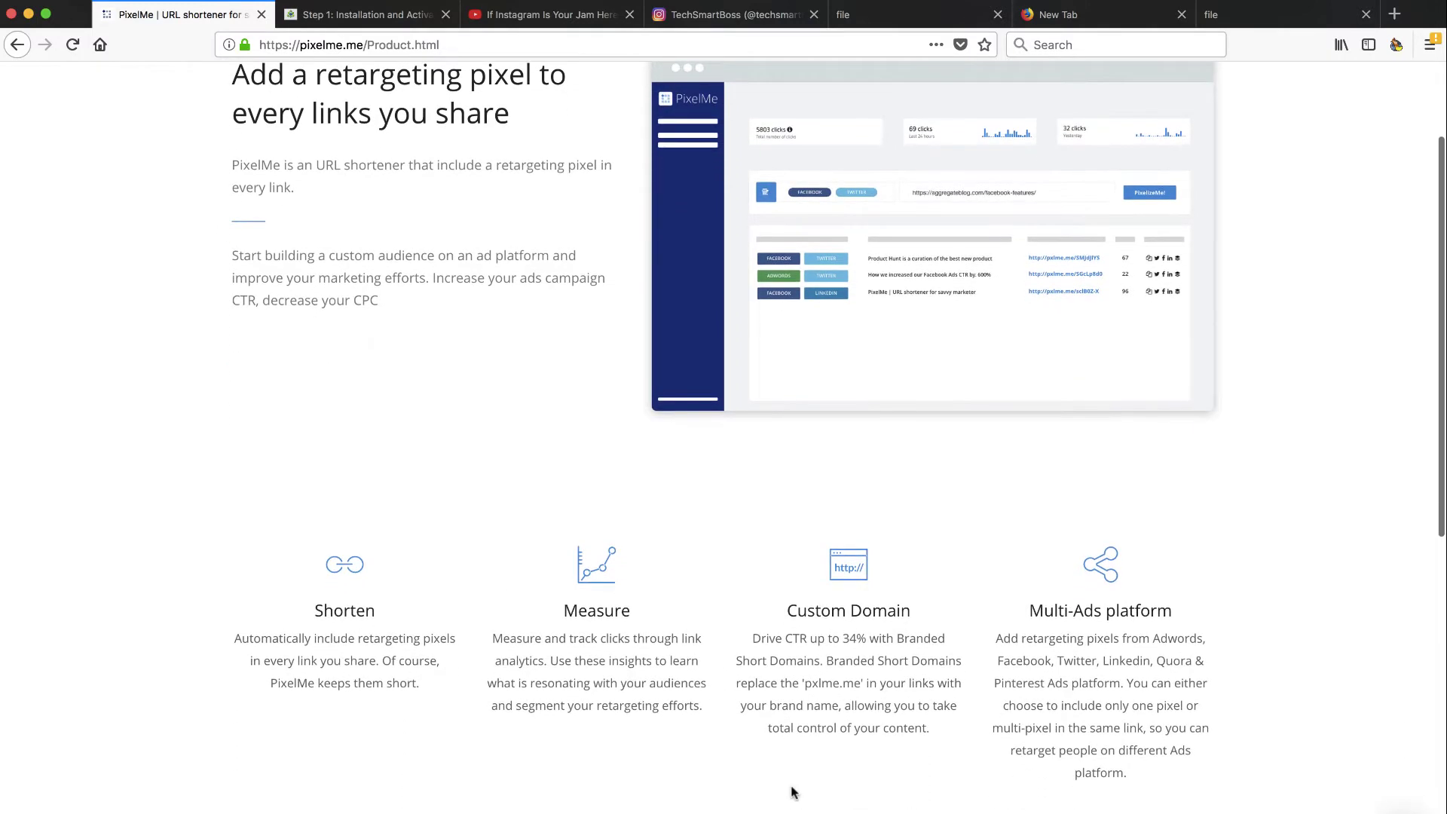
scroll(791, 791, "down", 5)
scroll(791, 791, "up", 4)
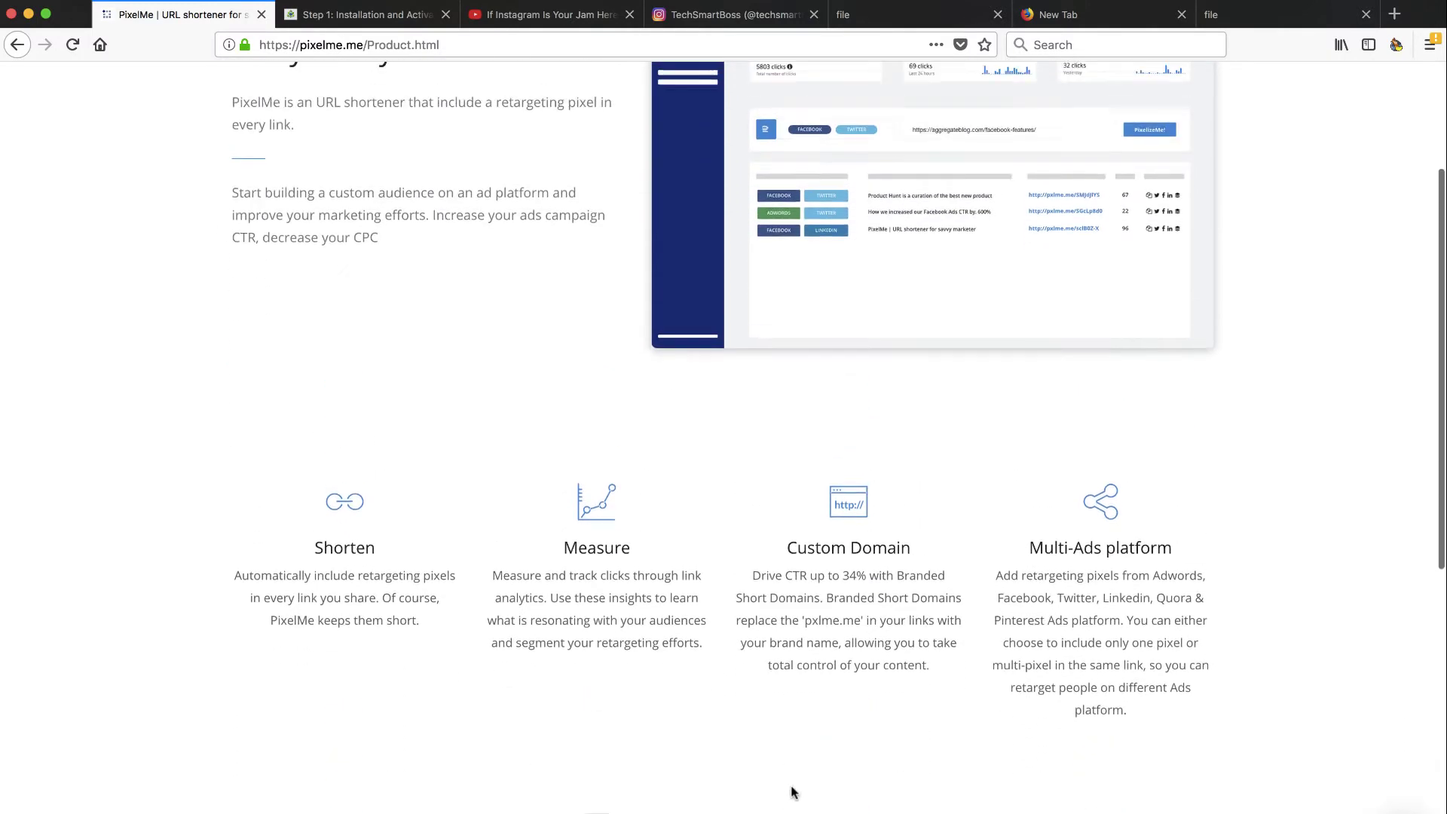
scroll(791, 791, "up", 5)
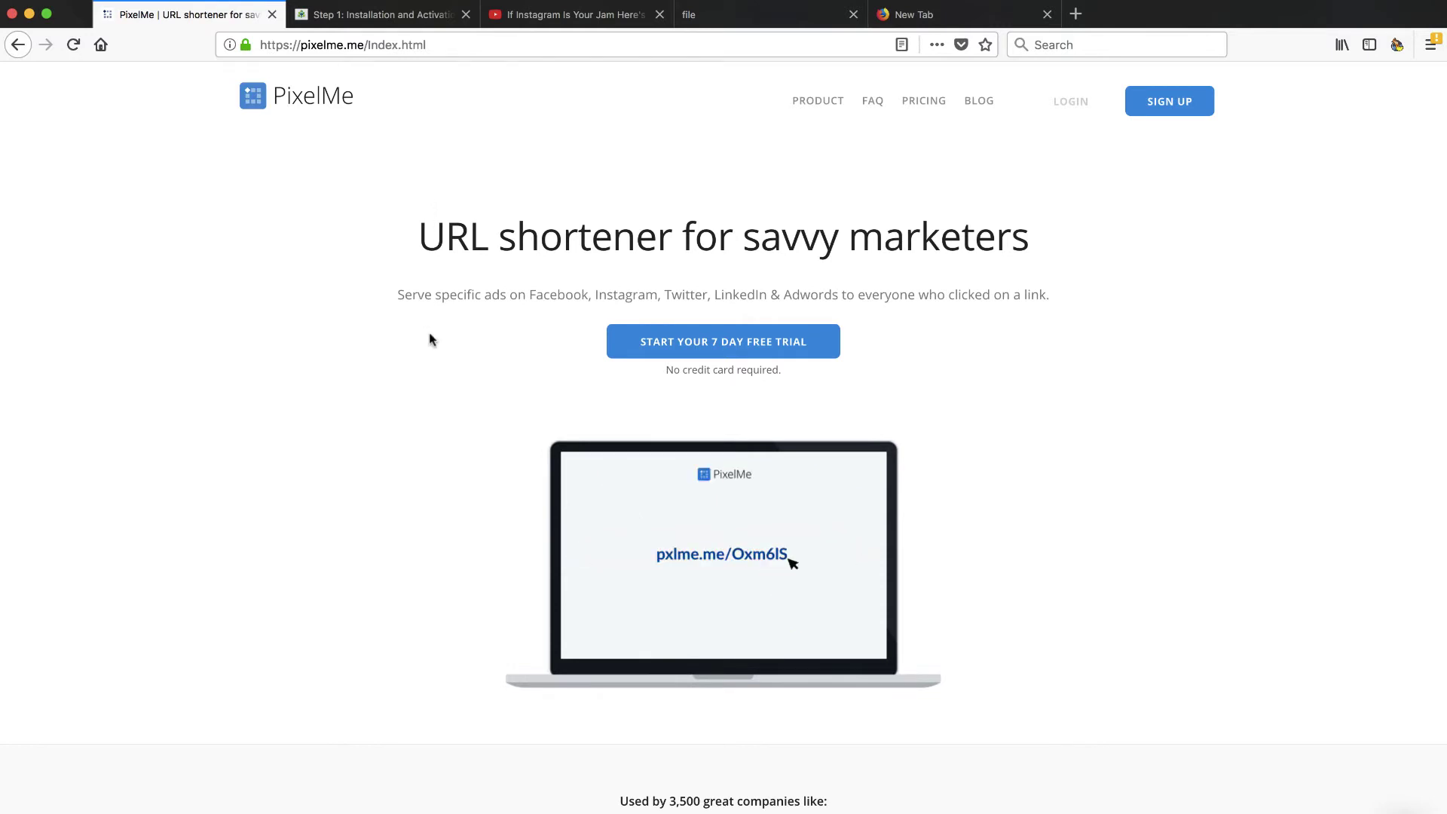
scroll(431, 348, "down", 1)
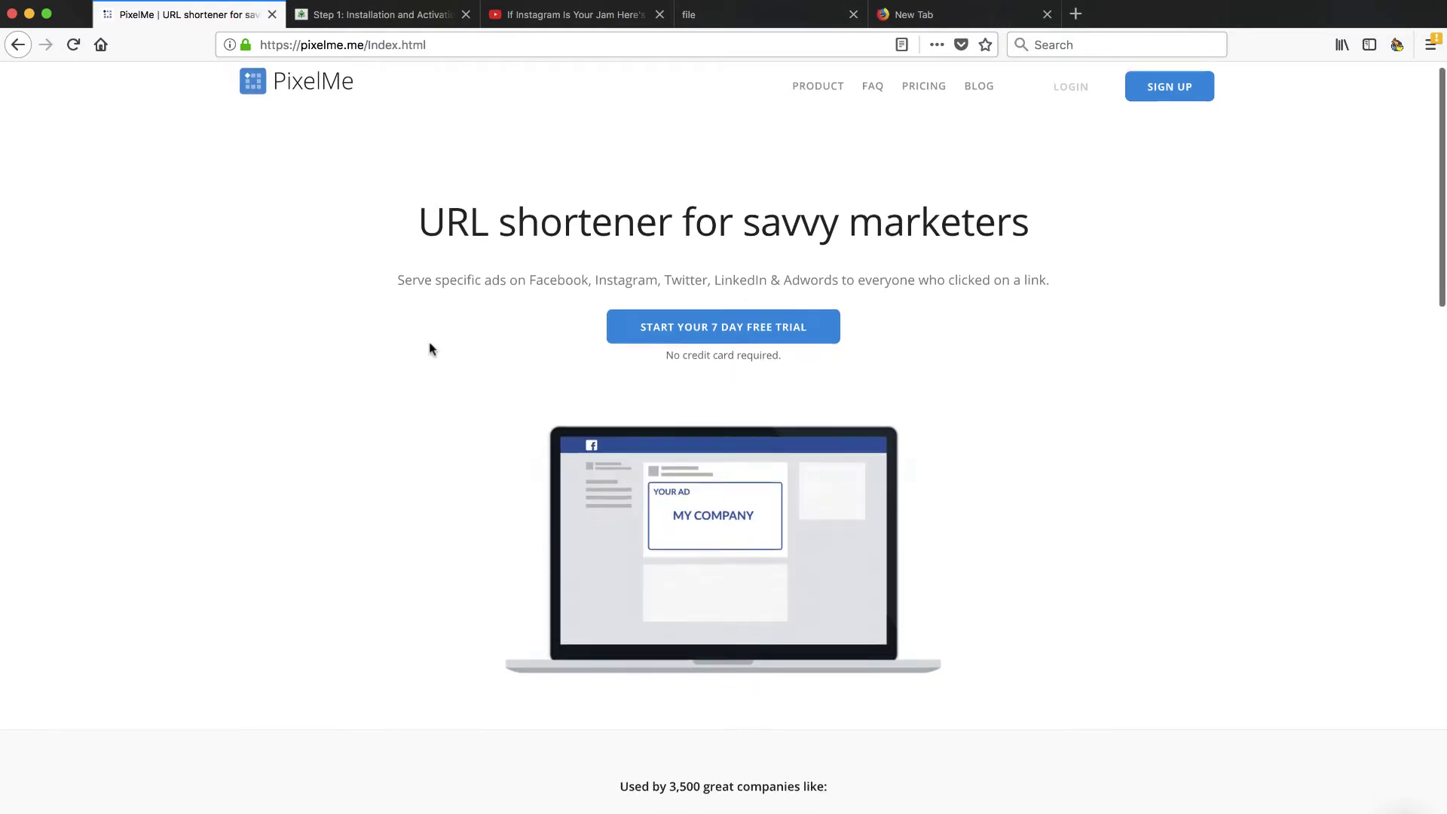
scroll(431, 348, "down", 10)
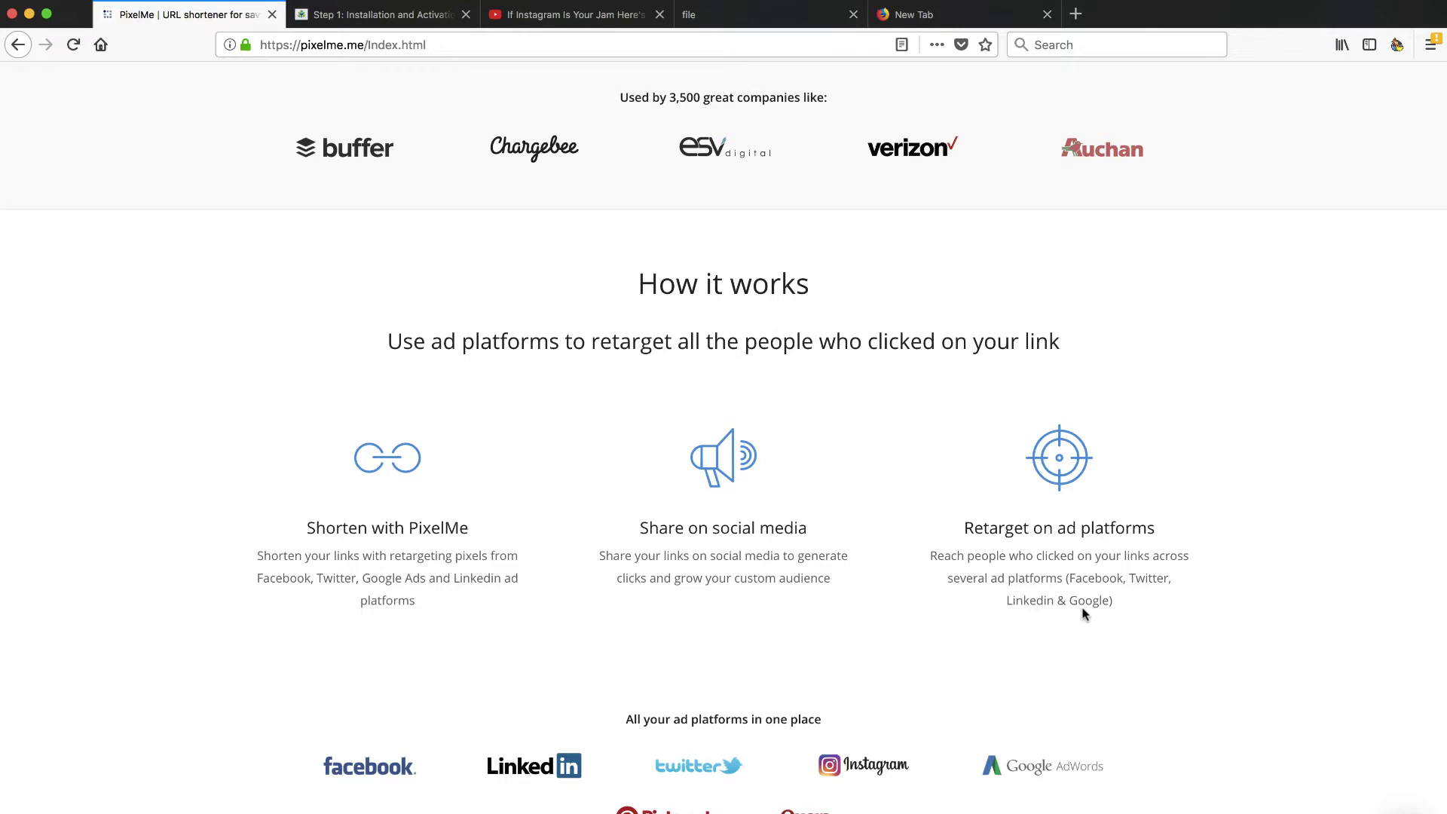
scroll(1083, 614, "down", 6)
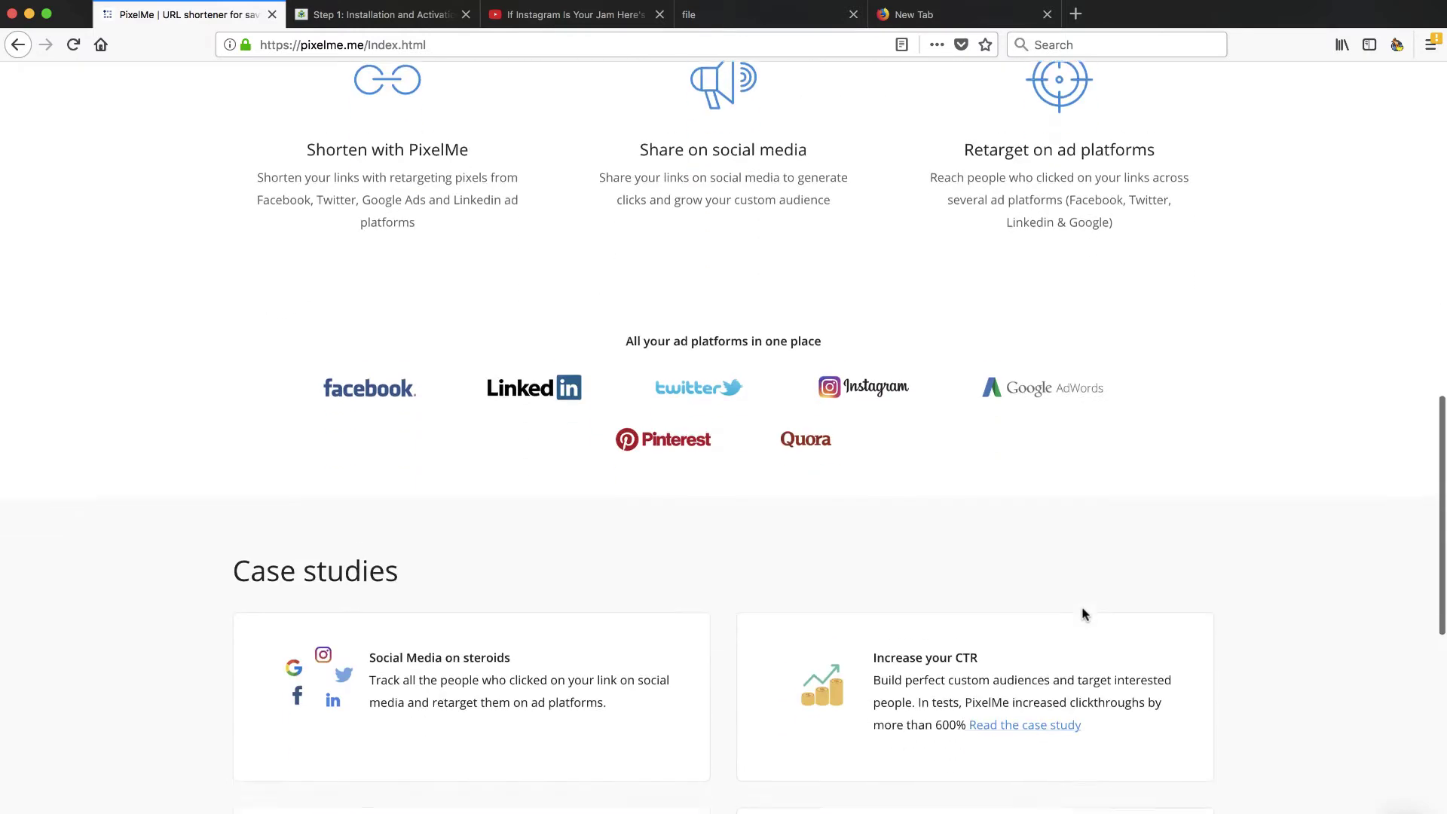
scroll(1082, 614, "up", 10)
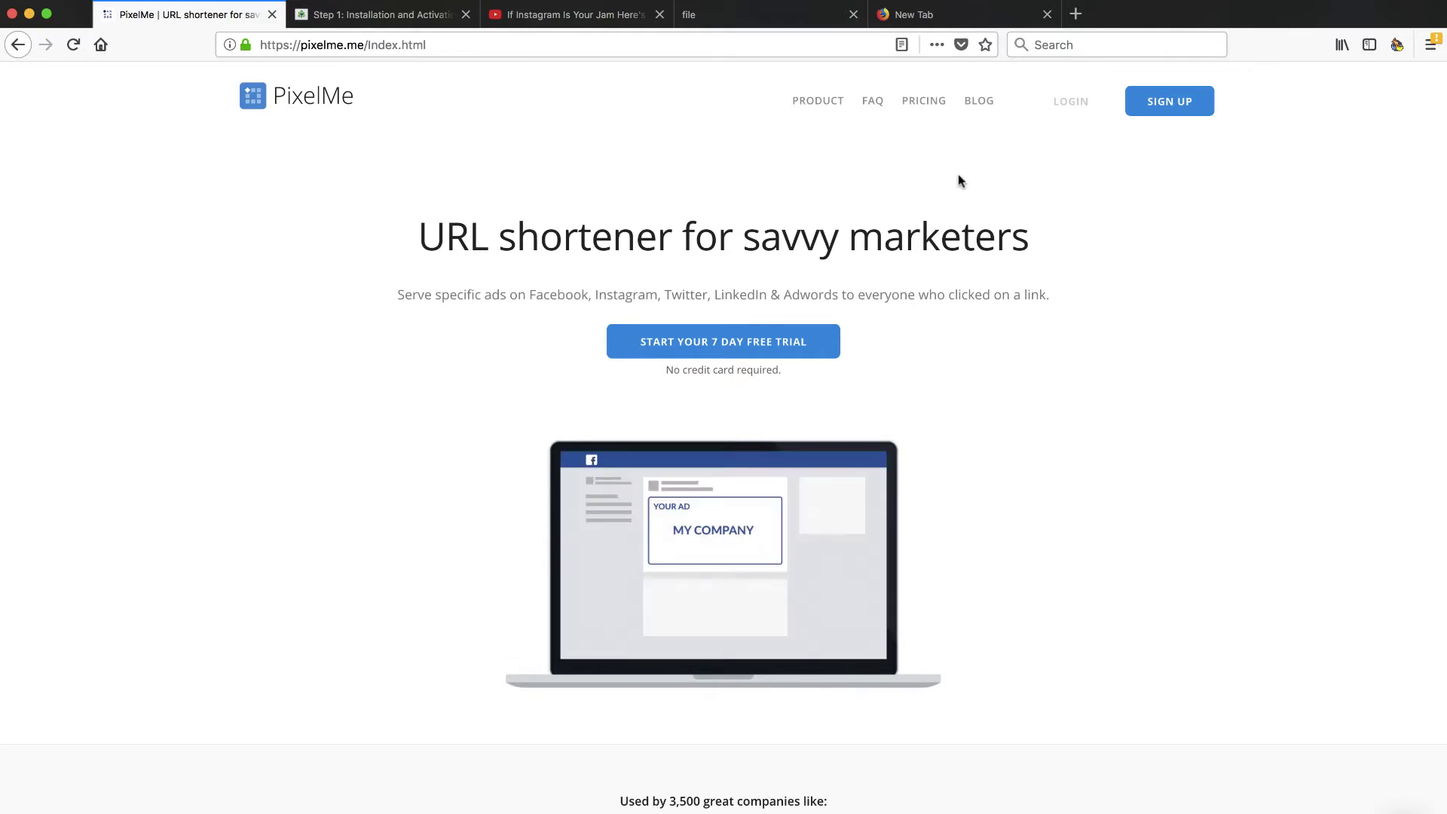
Step: Sign in to PixelMe with the saved account e-mail and password, declining Firefox's save-login prompt
left_click(1074, 108)
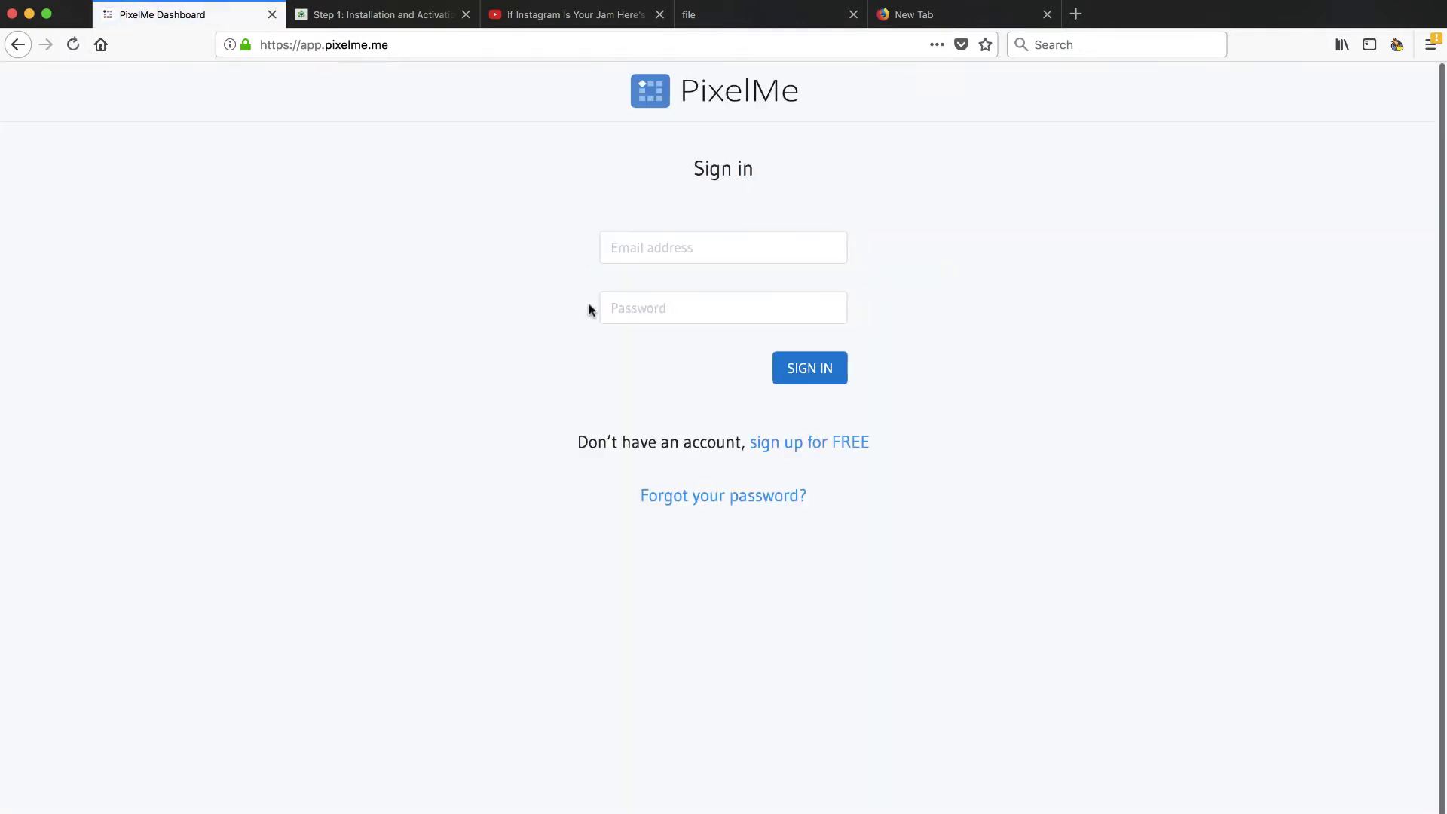
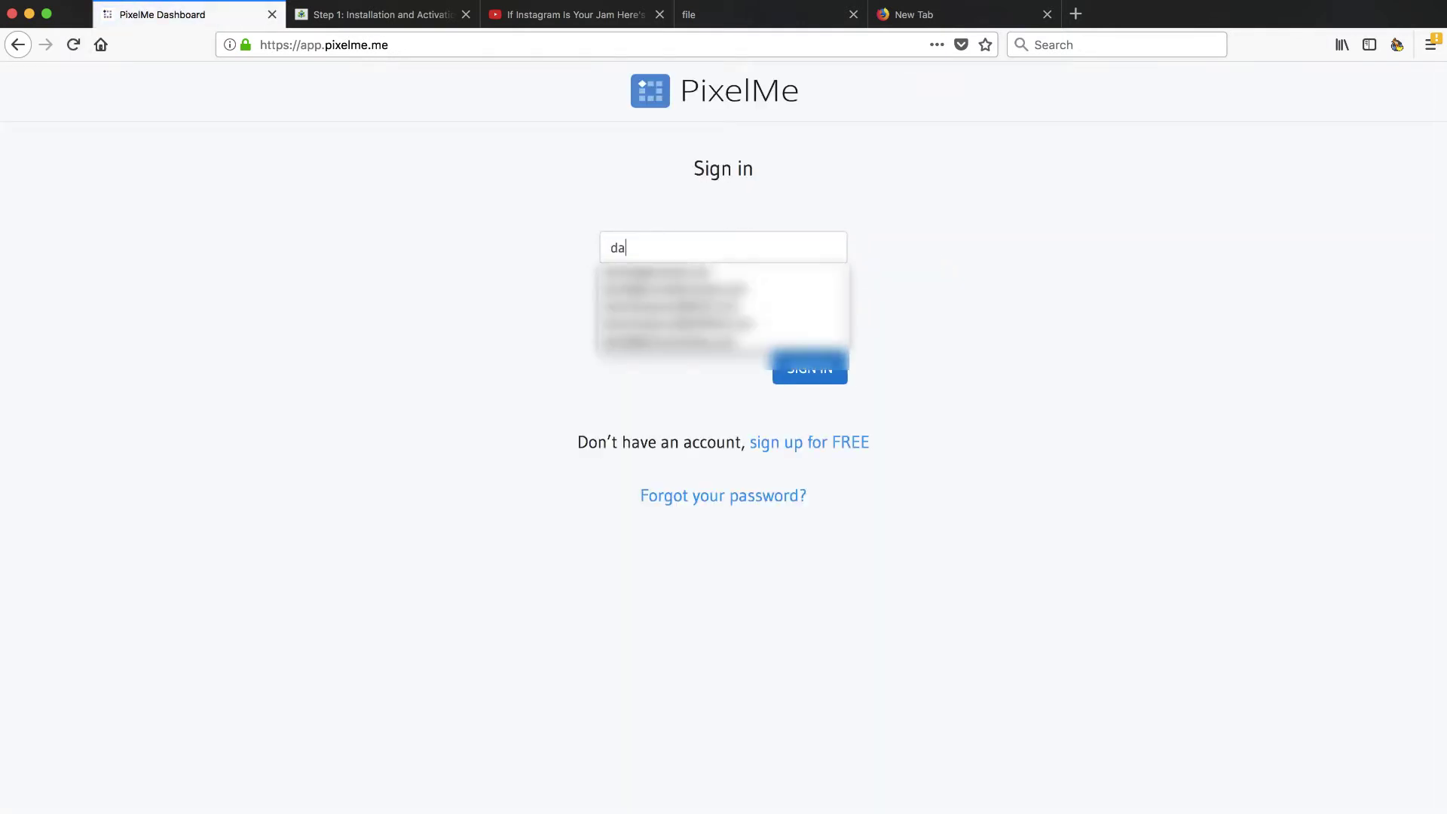
key("Down")
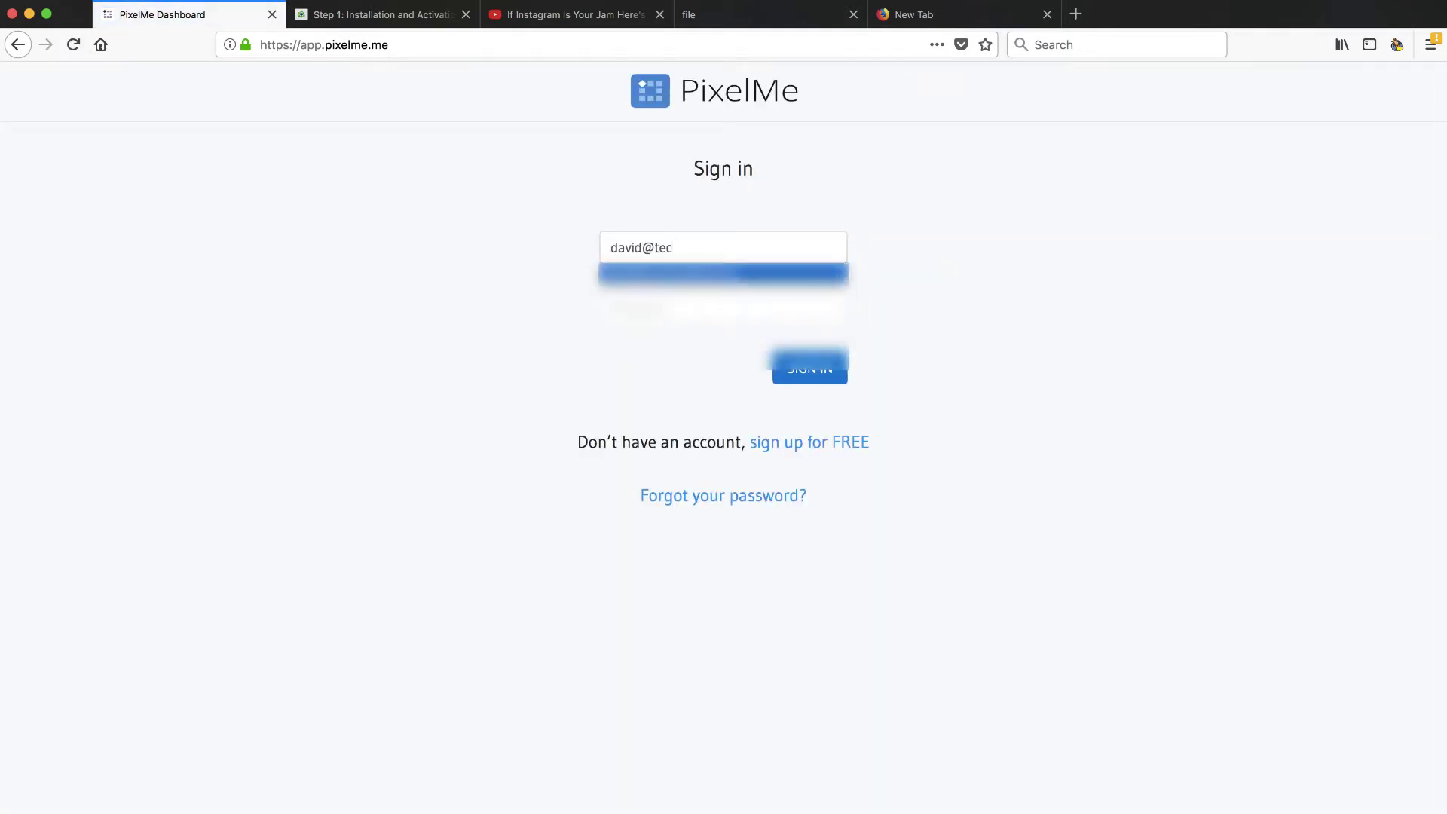
key("Return")
key("Tab")
type("*")
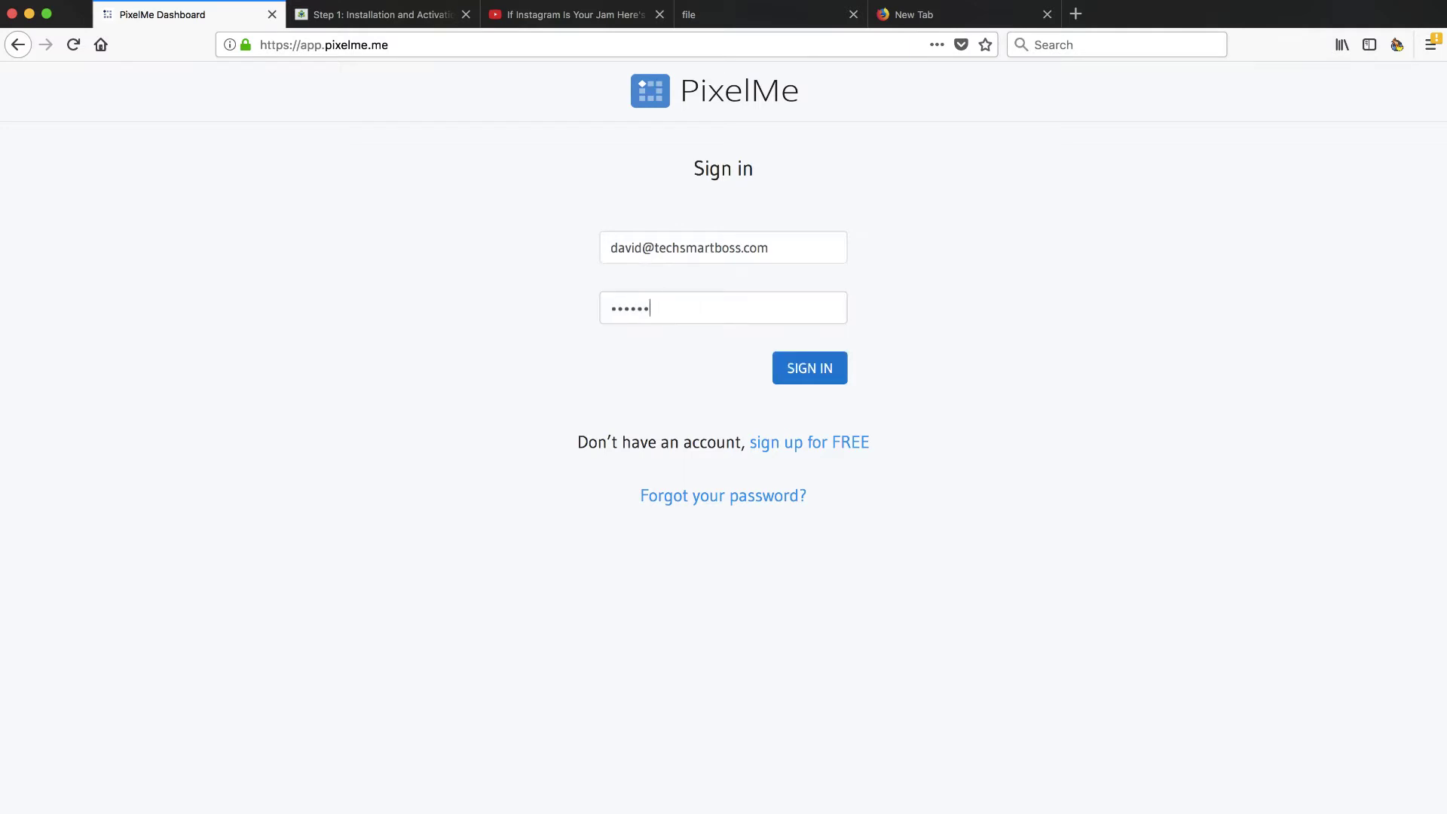
left_click(810, 372)
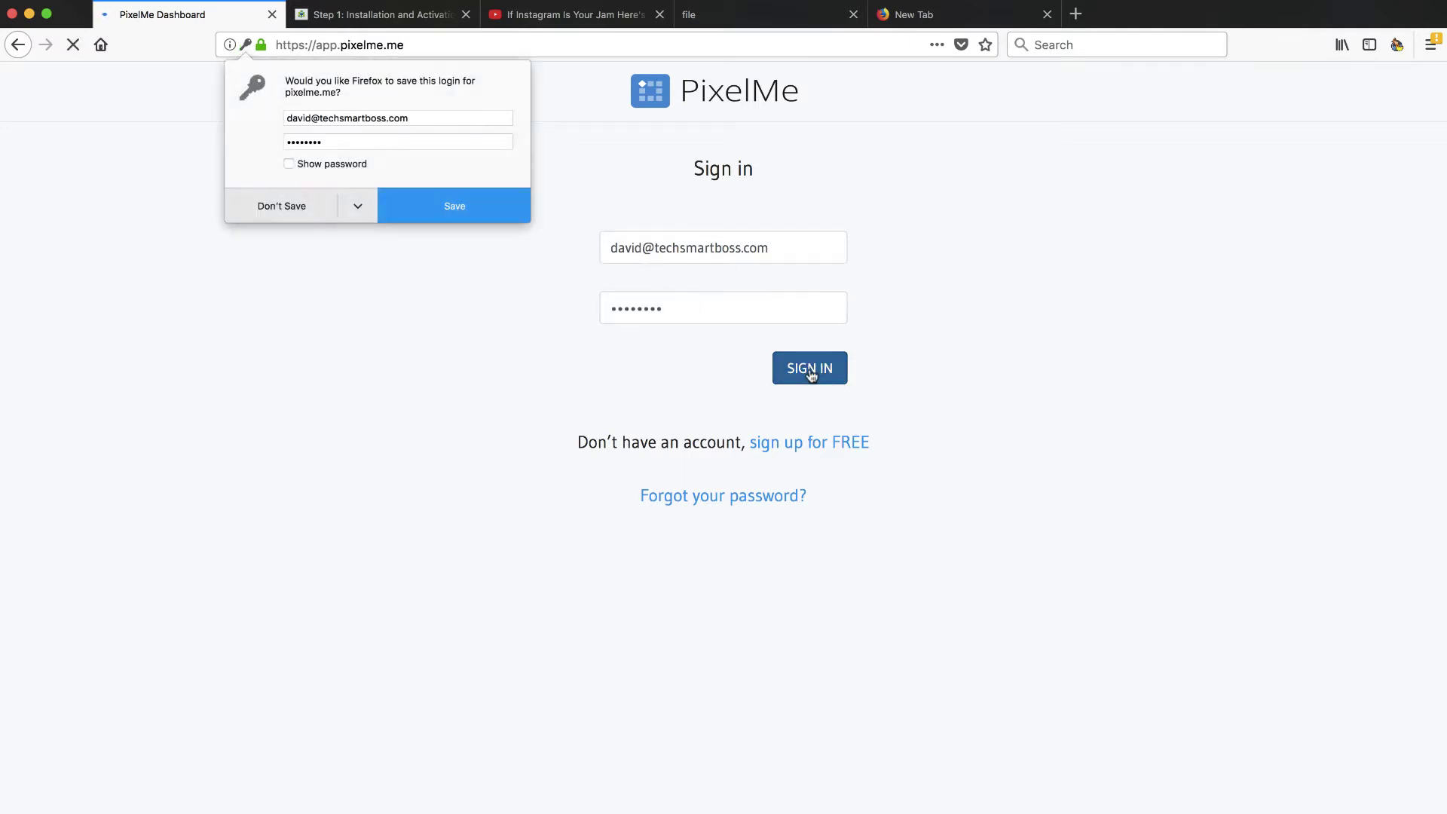
left_click(278, 205)
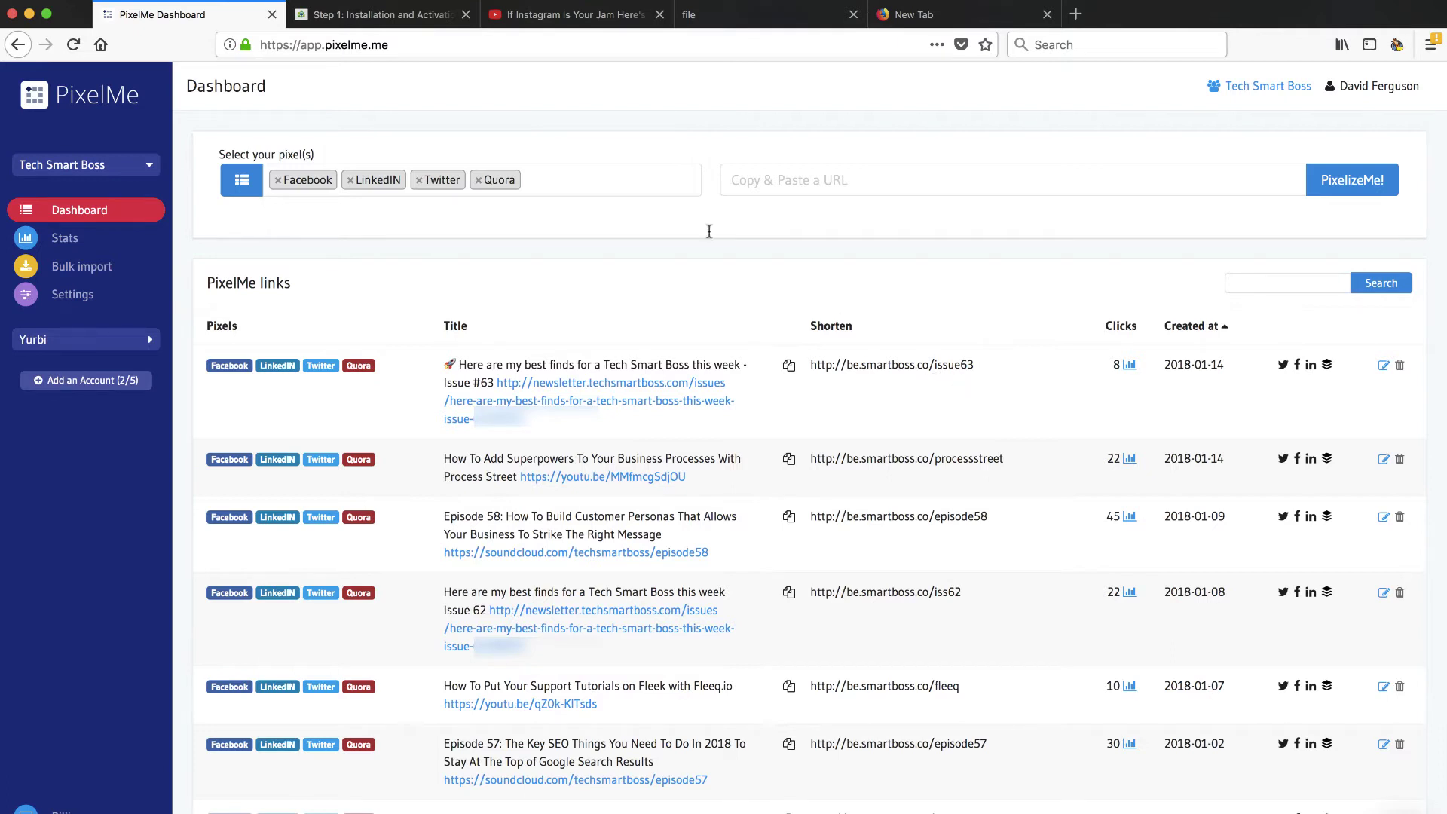
Step: Browse the Boostfy review video's description on YouTube and follow its Instagram link
left_click(580, 21)
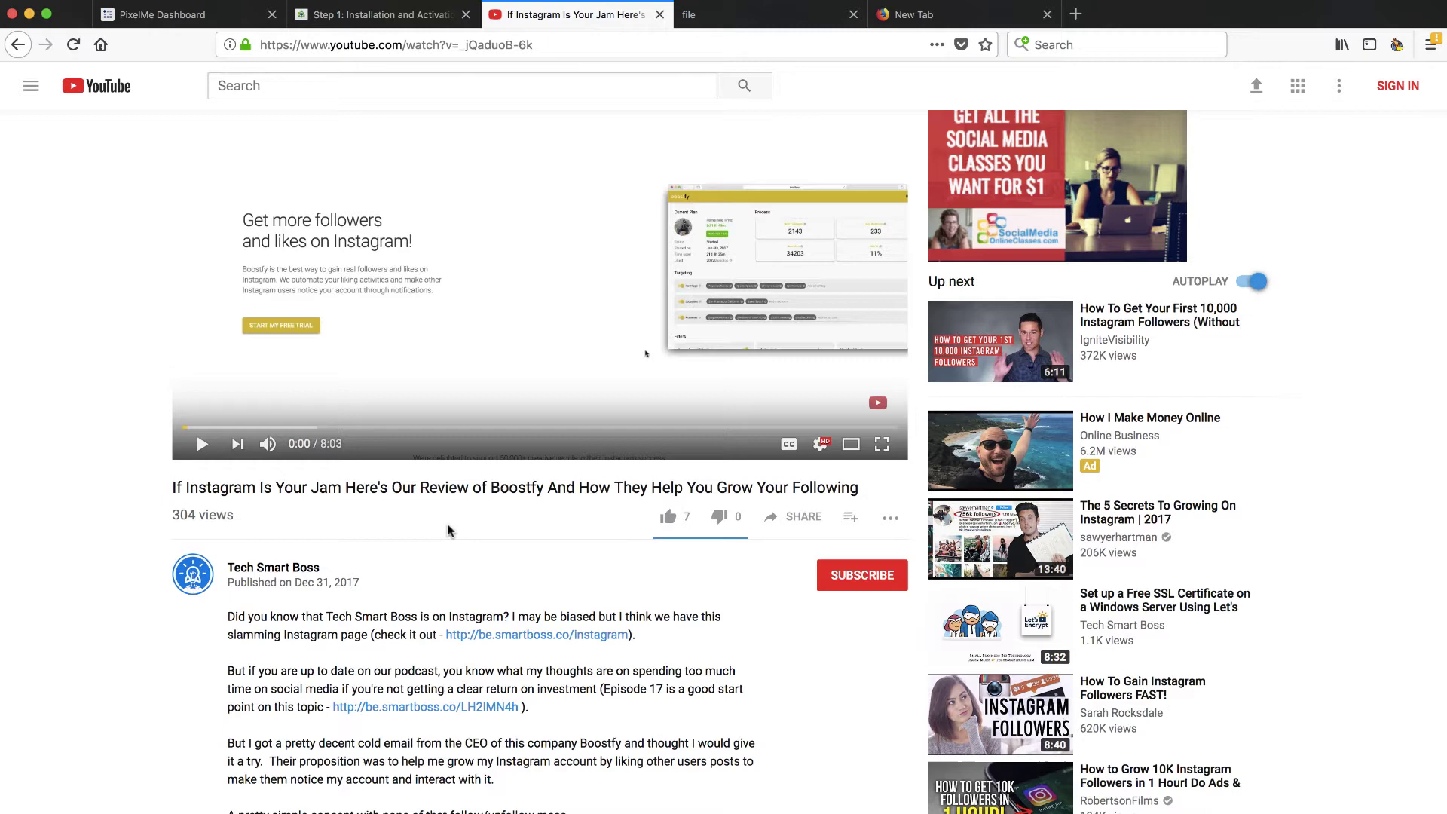
scroll(445, 589, "down", 2)
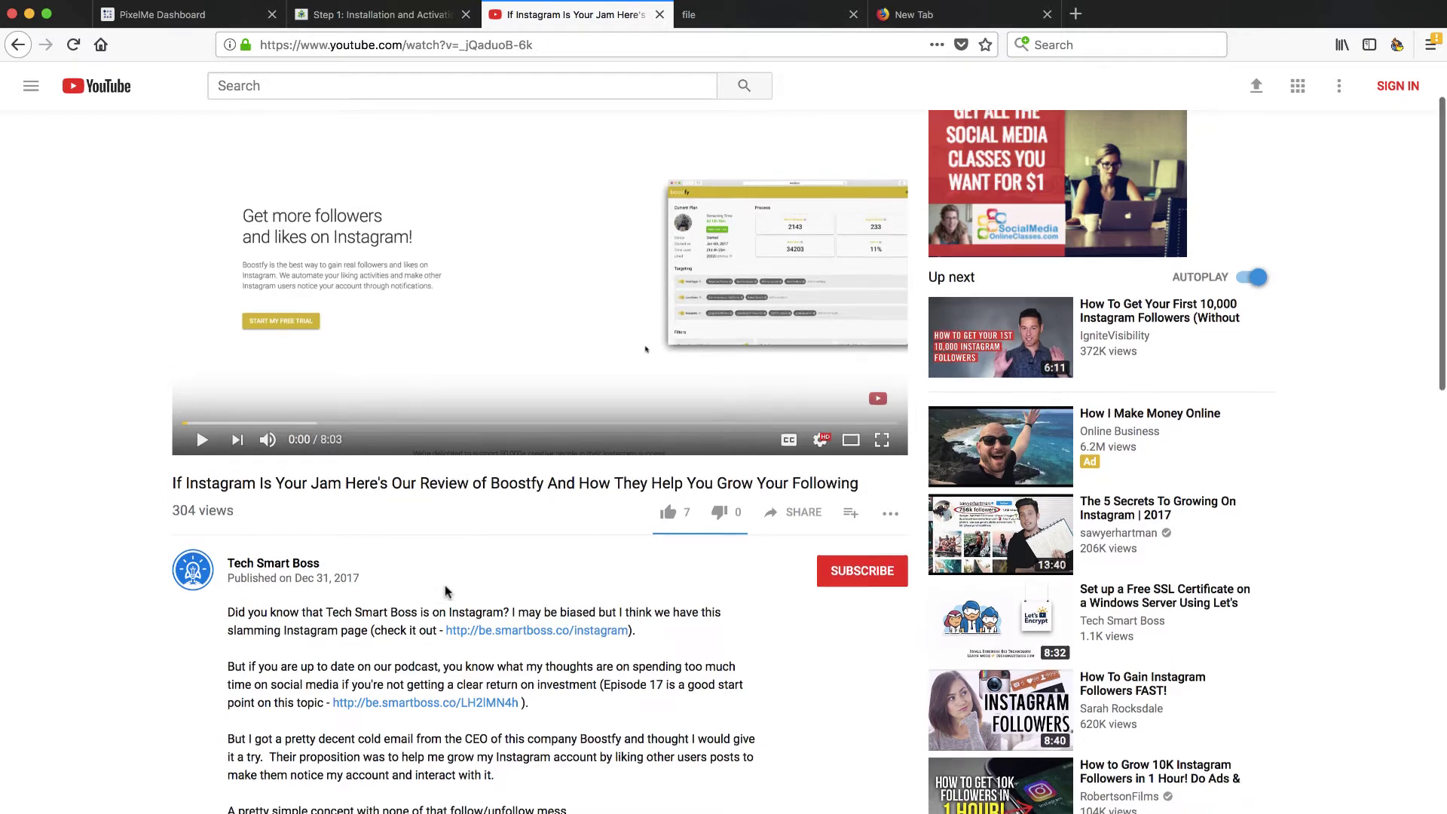
scroll(445, 588, "down", 1)
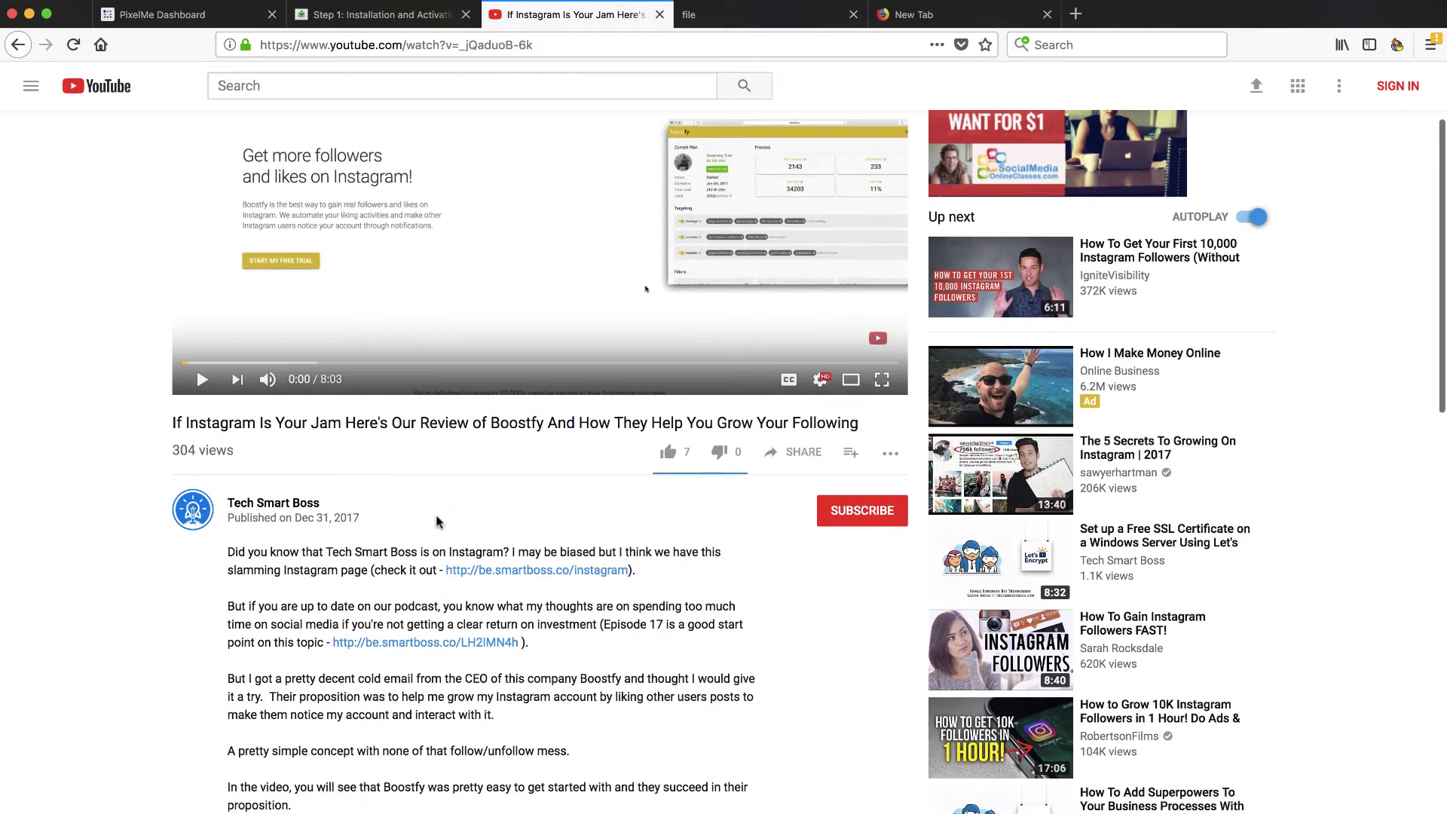
scroll(437, 522, "up", 1)
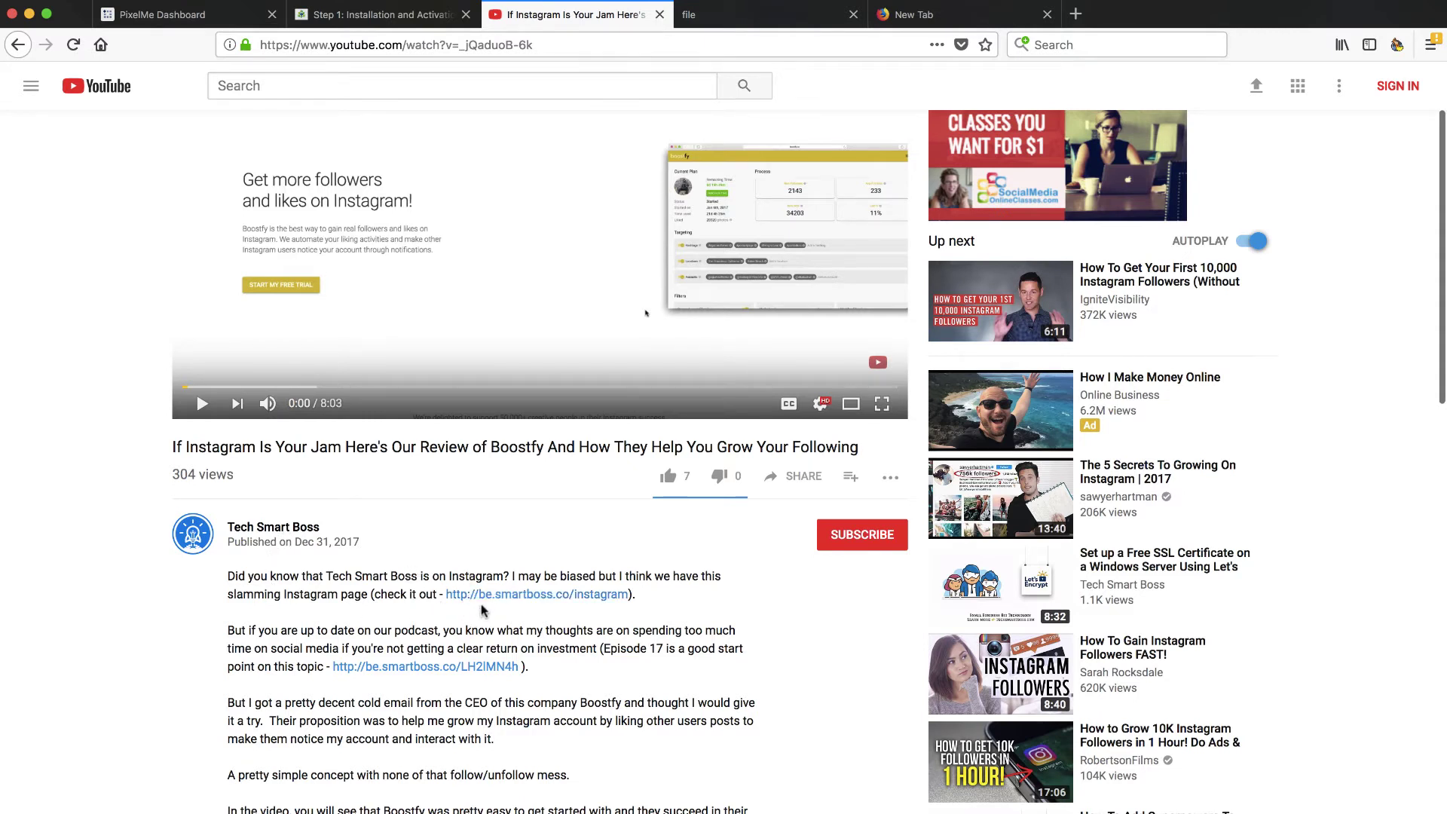
left_click(484, 600)
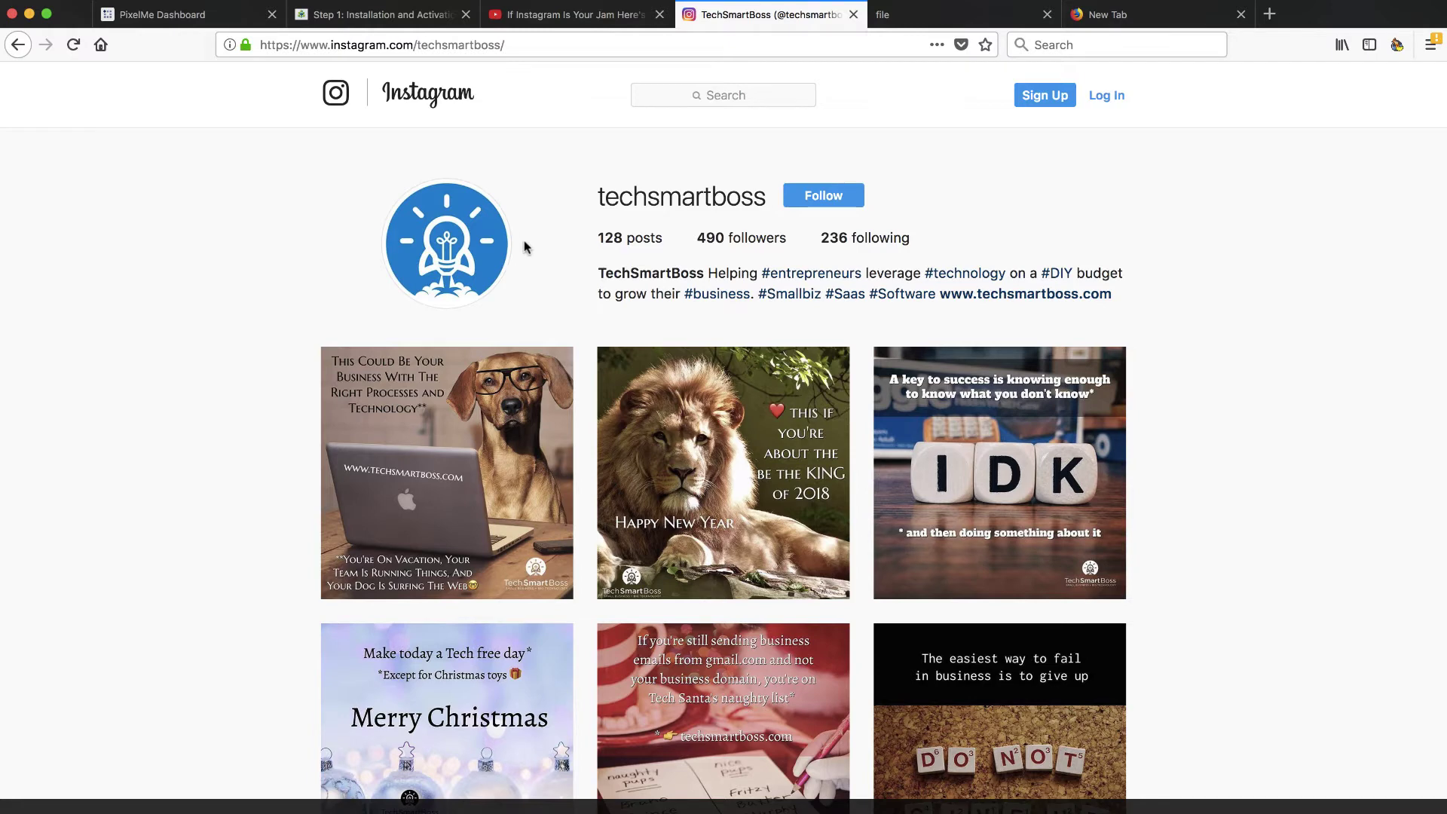
Step: Glance between the techsmartboss Instagram profile and the YouTube review video, ending on YouTube
left_click(581, 19)
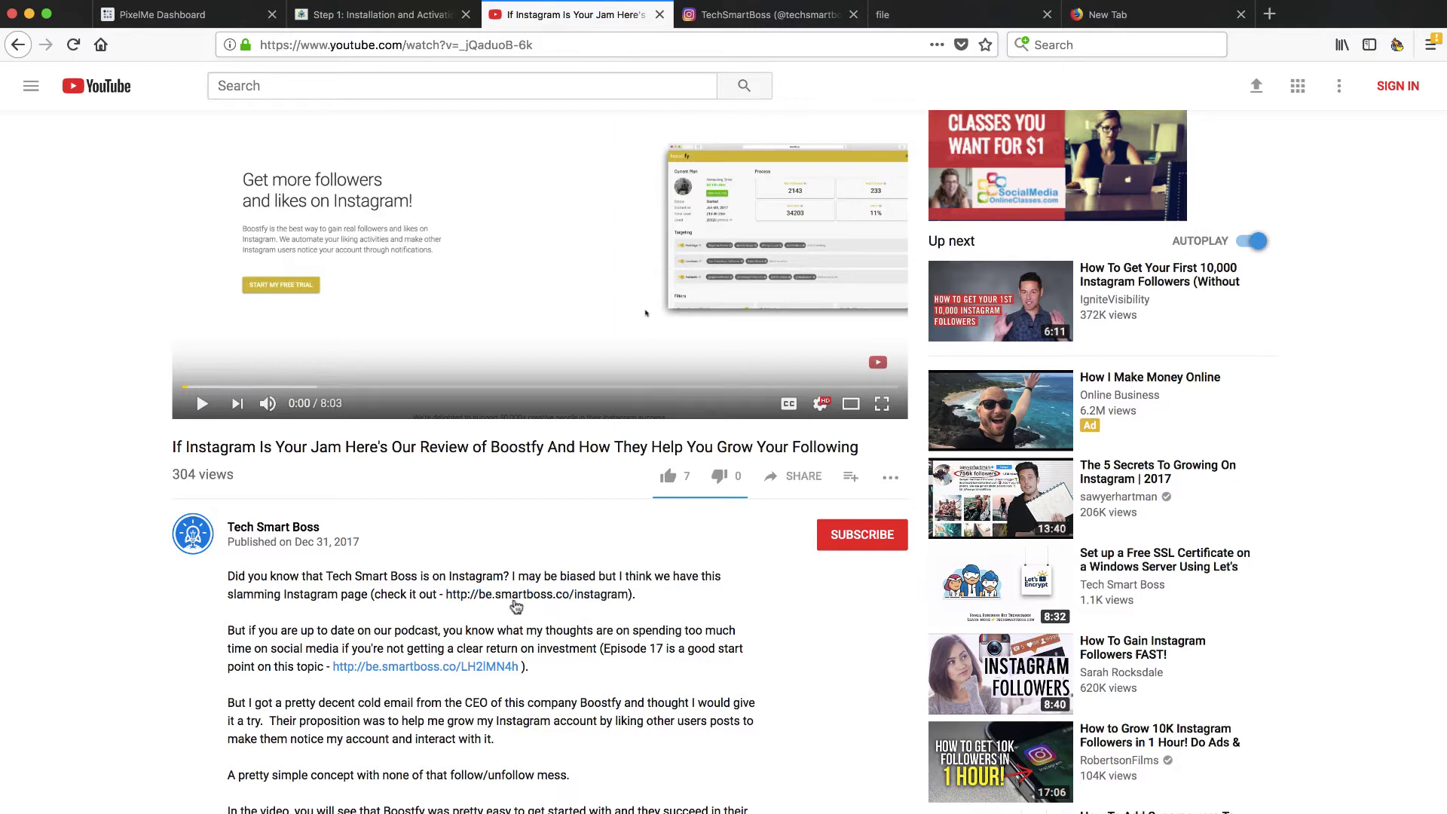
left_click(763, 14)
left_click(597, 14)
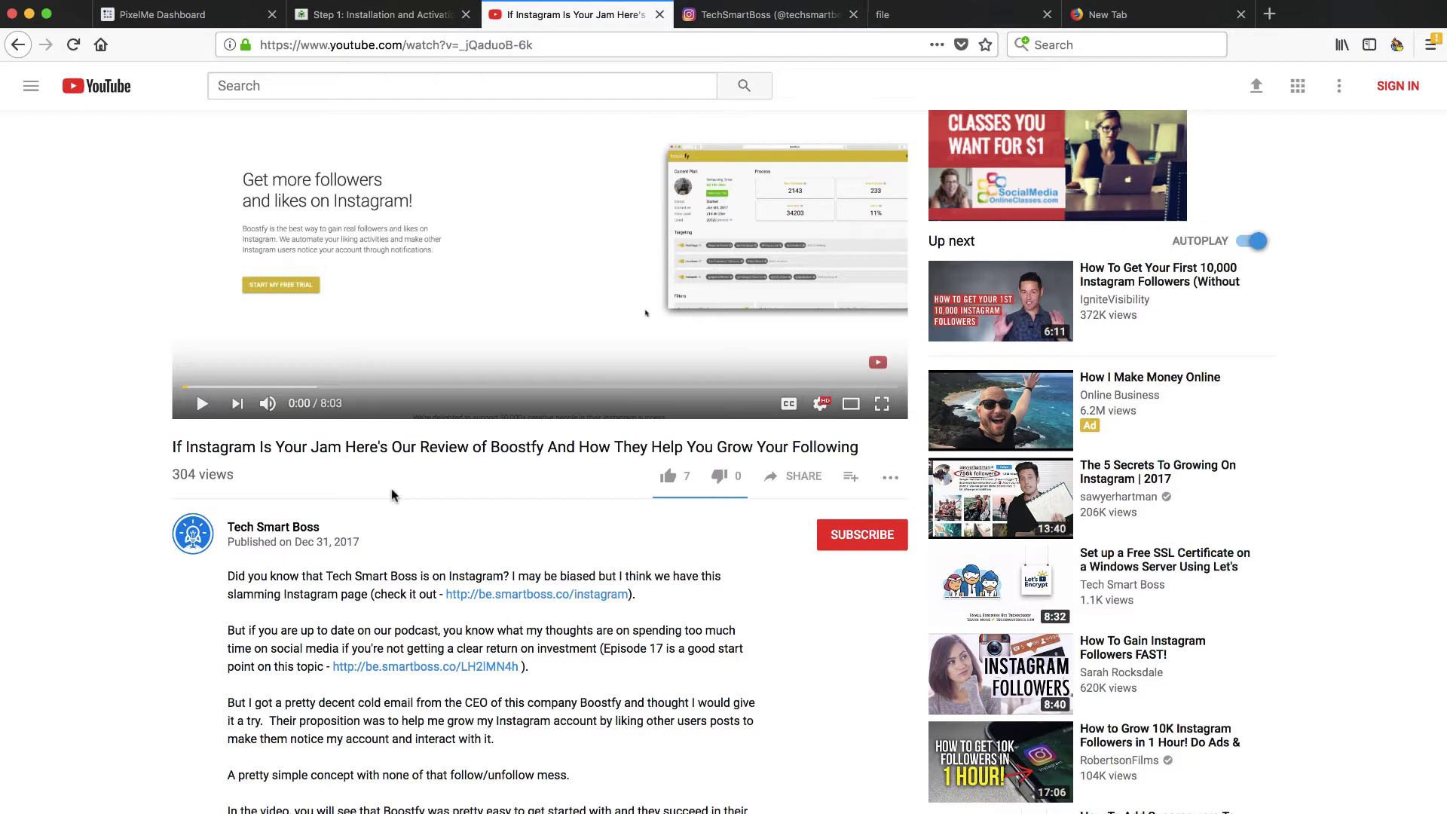
Step: Return to the PixelMe Dashboard and view a pixel badge's tooltip
left_click(210, 16)
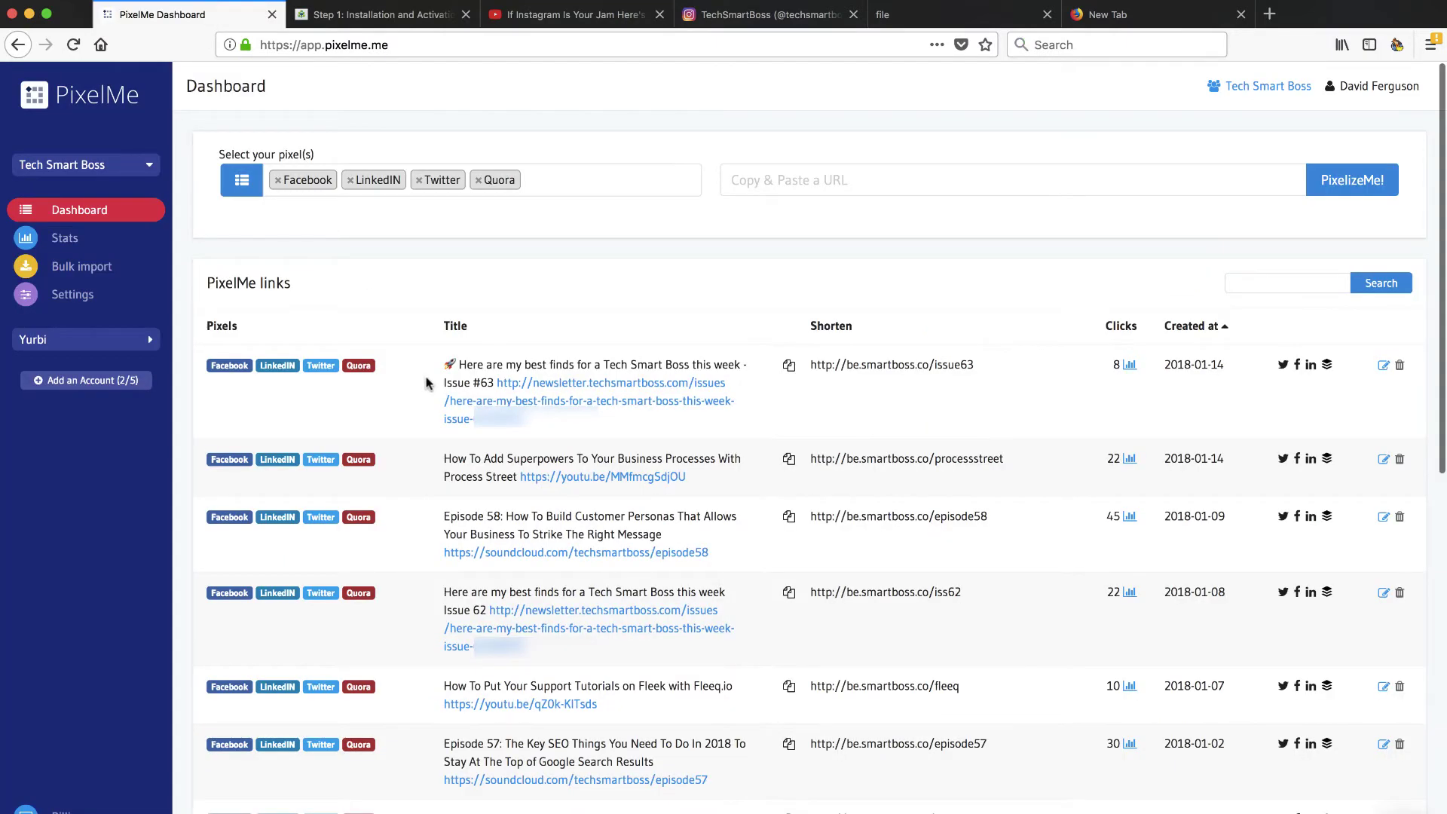
mouse_move(229, 369)
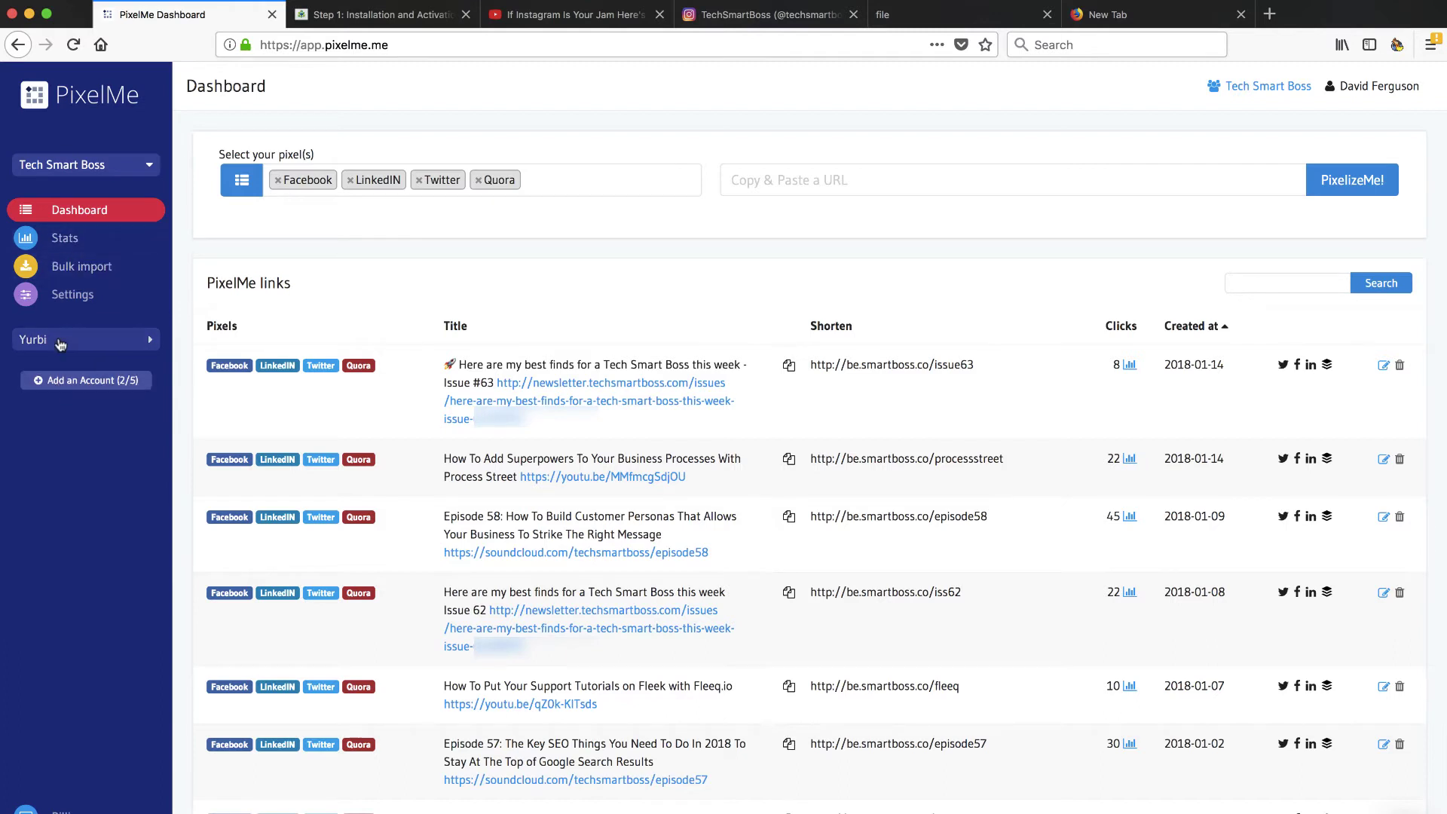
Step: Switch to the Yurbi account's links and bring up the Yurbi installation article tab
left_click(61, 343)
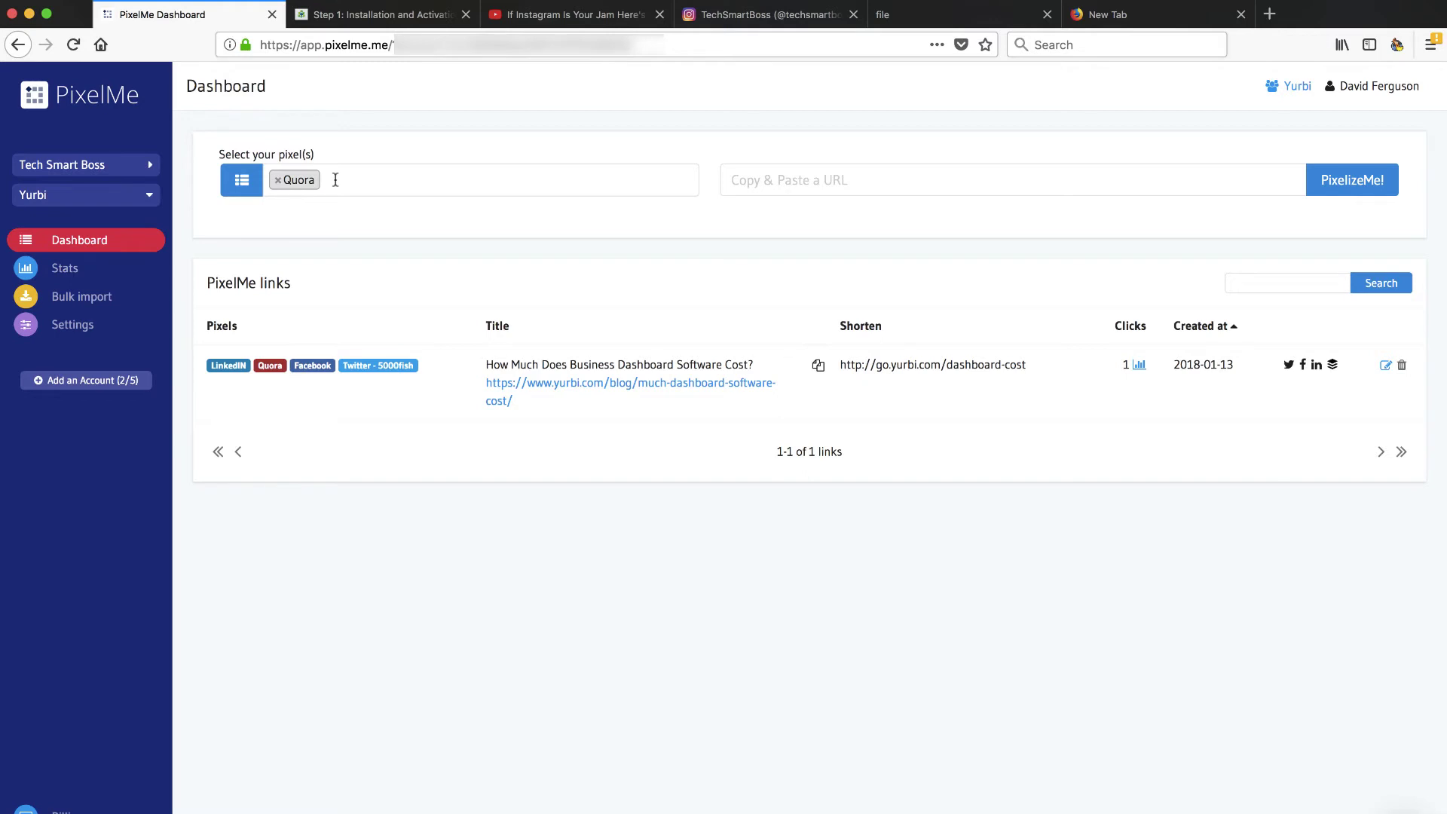
left_click(388, 16)
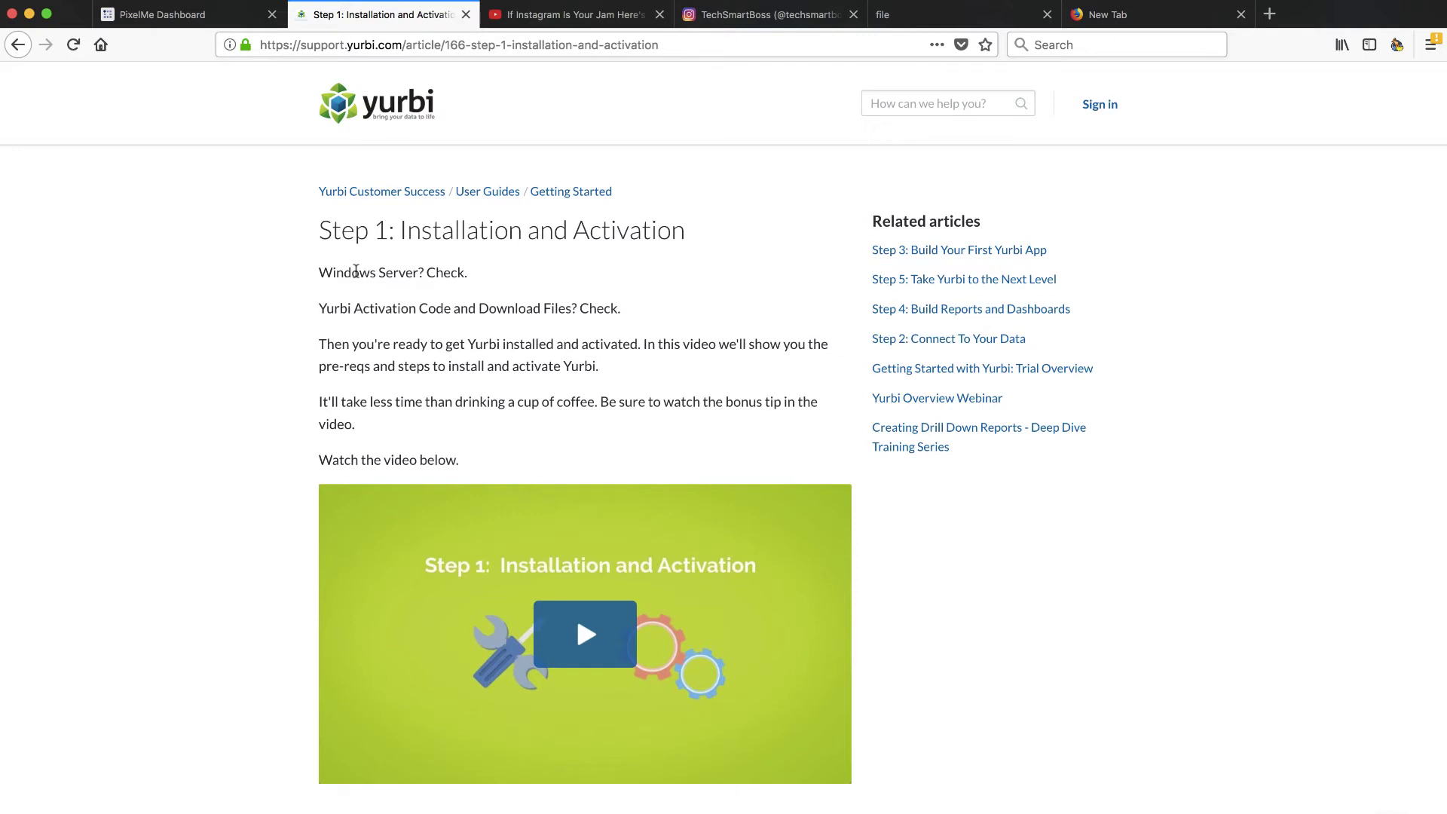
Step: Copy the full 'Step 1: Installation and Activation' article URL from the address bar, then return to PixelMe
scroll(418, 441, "down", 3)
scroll(414, 454, "up", 3)
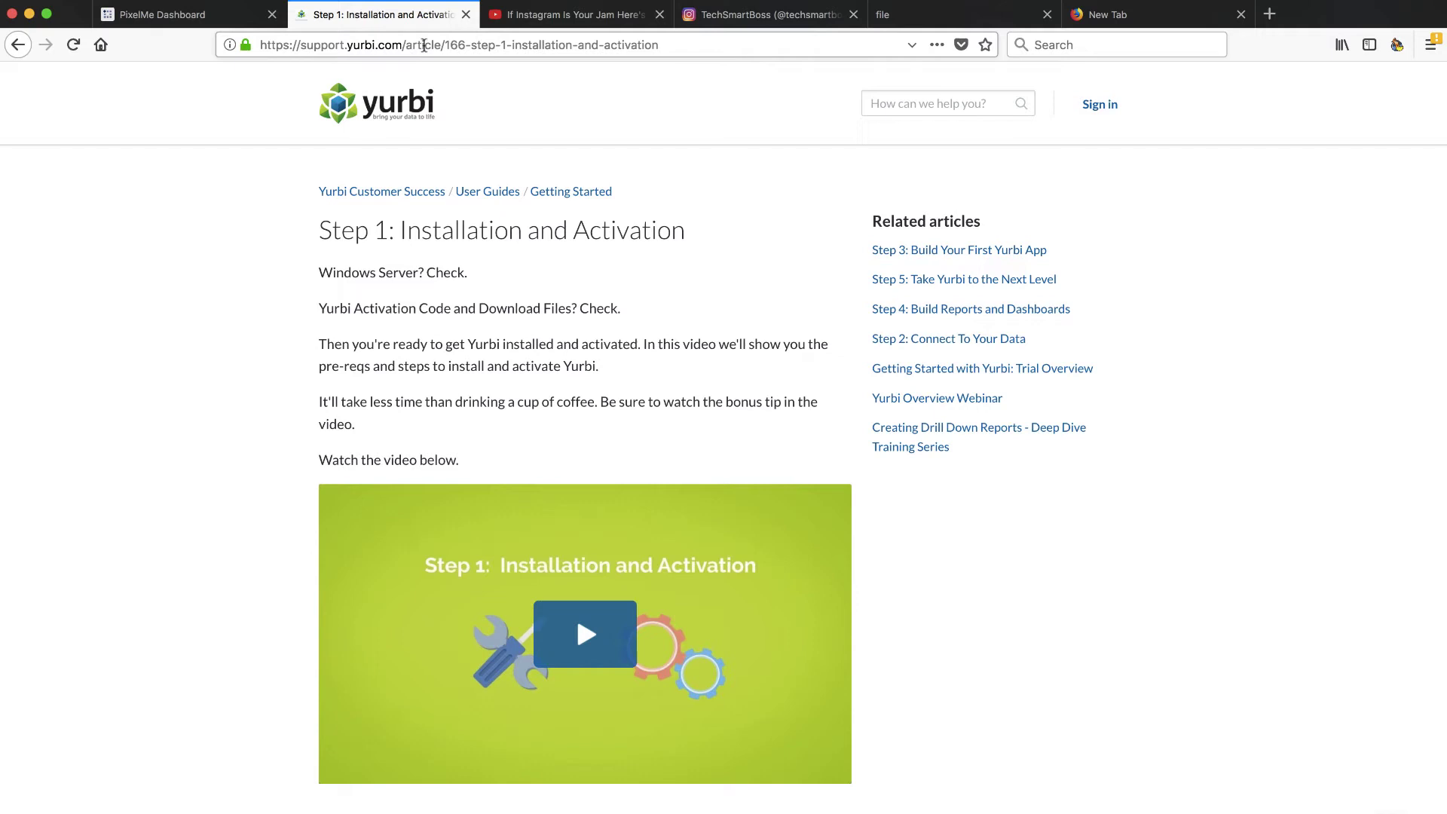
left_click(577, 46)
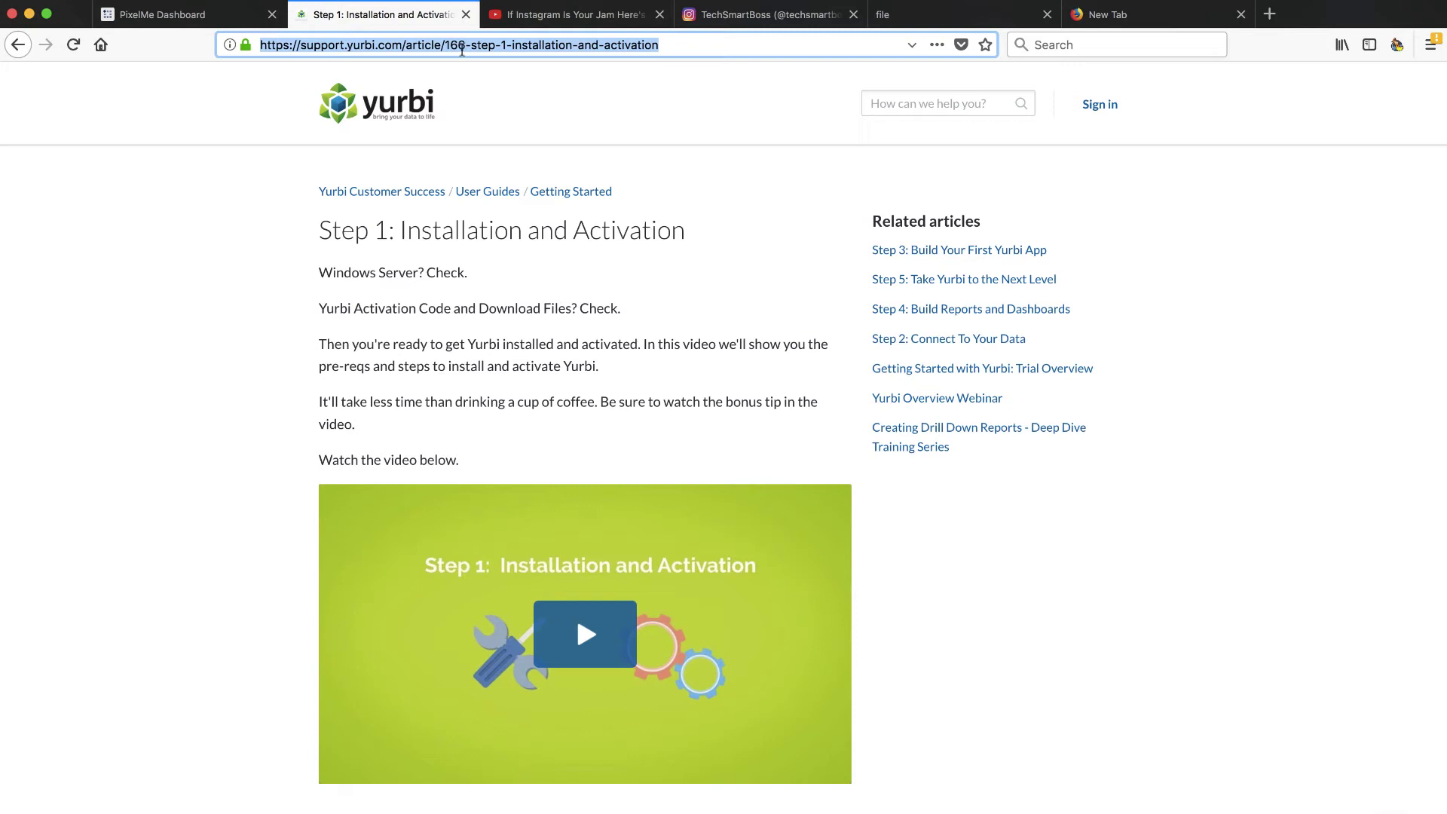
left_click(462, 47)
left_click_drag(411, 47, 675, 47)
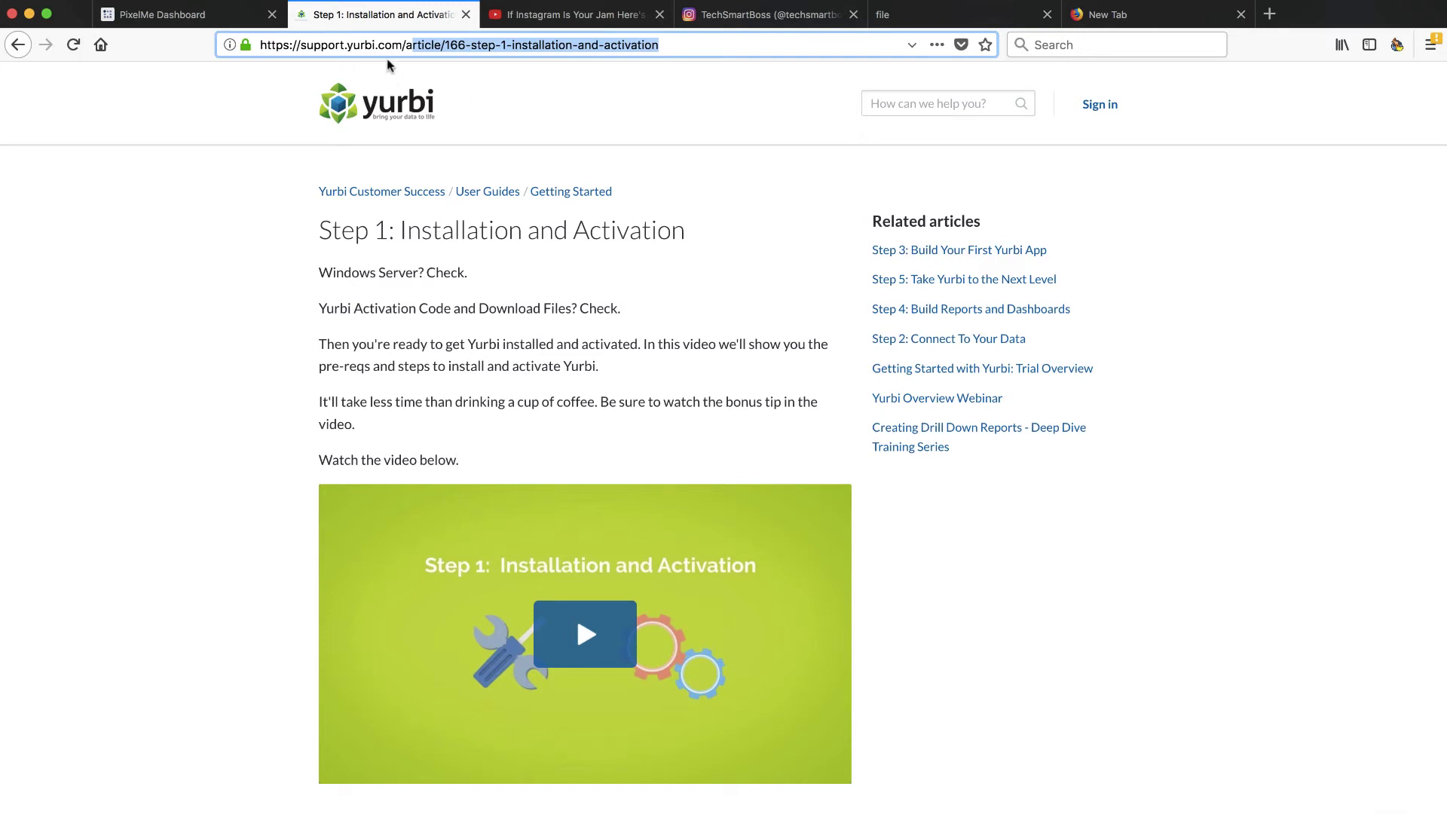
double_click(421, 46)
key("super+c")
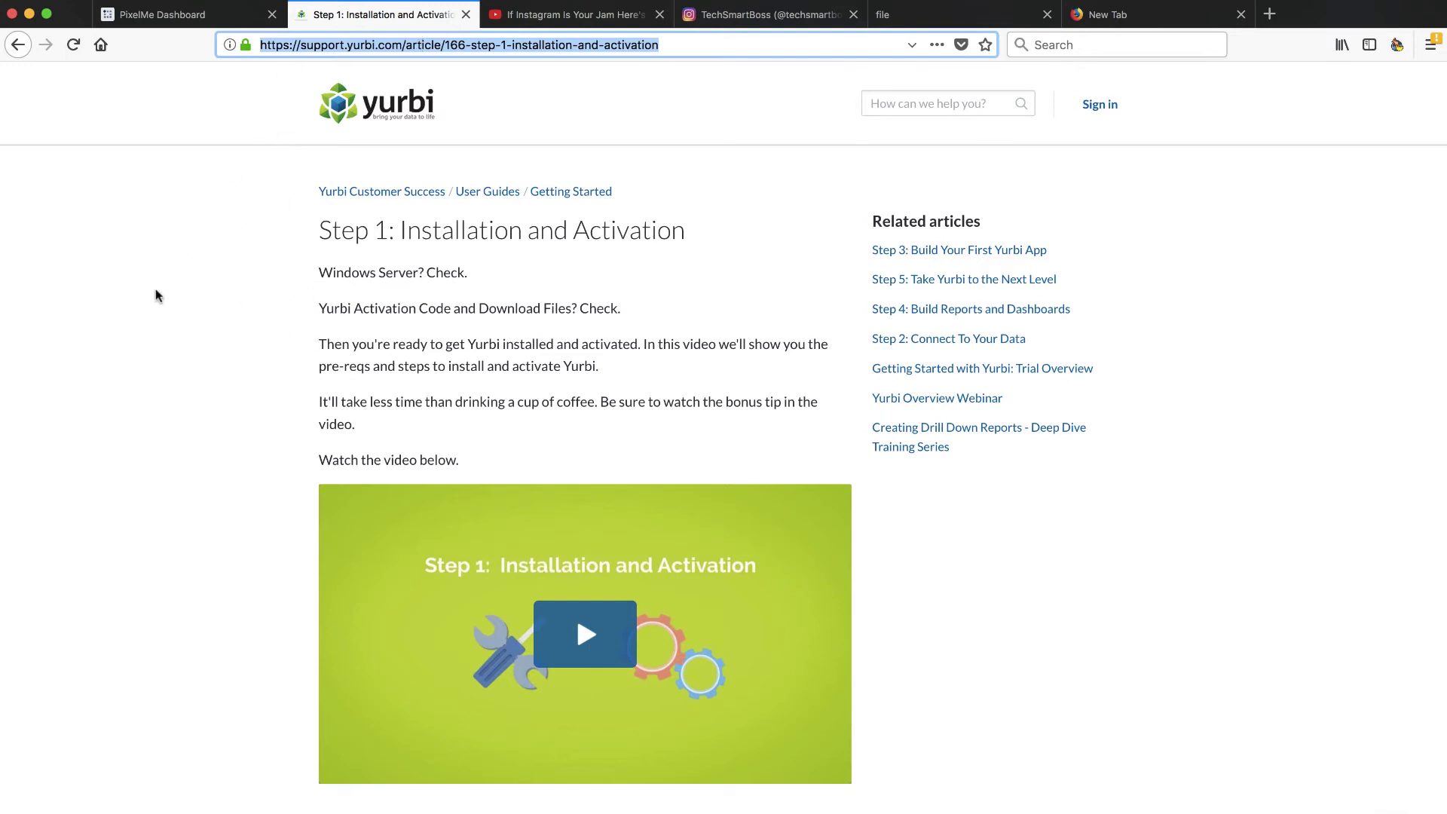
scroll(718, 602, "down", 3)
scroll(720, 601, "up", 3)
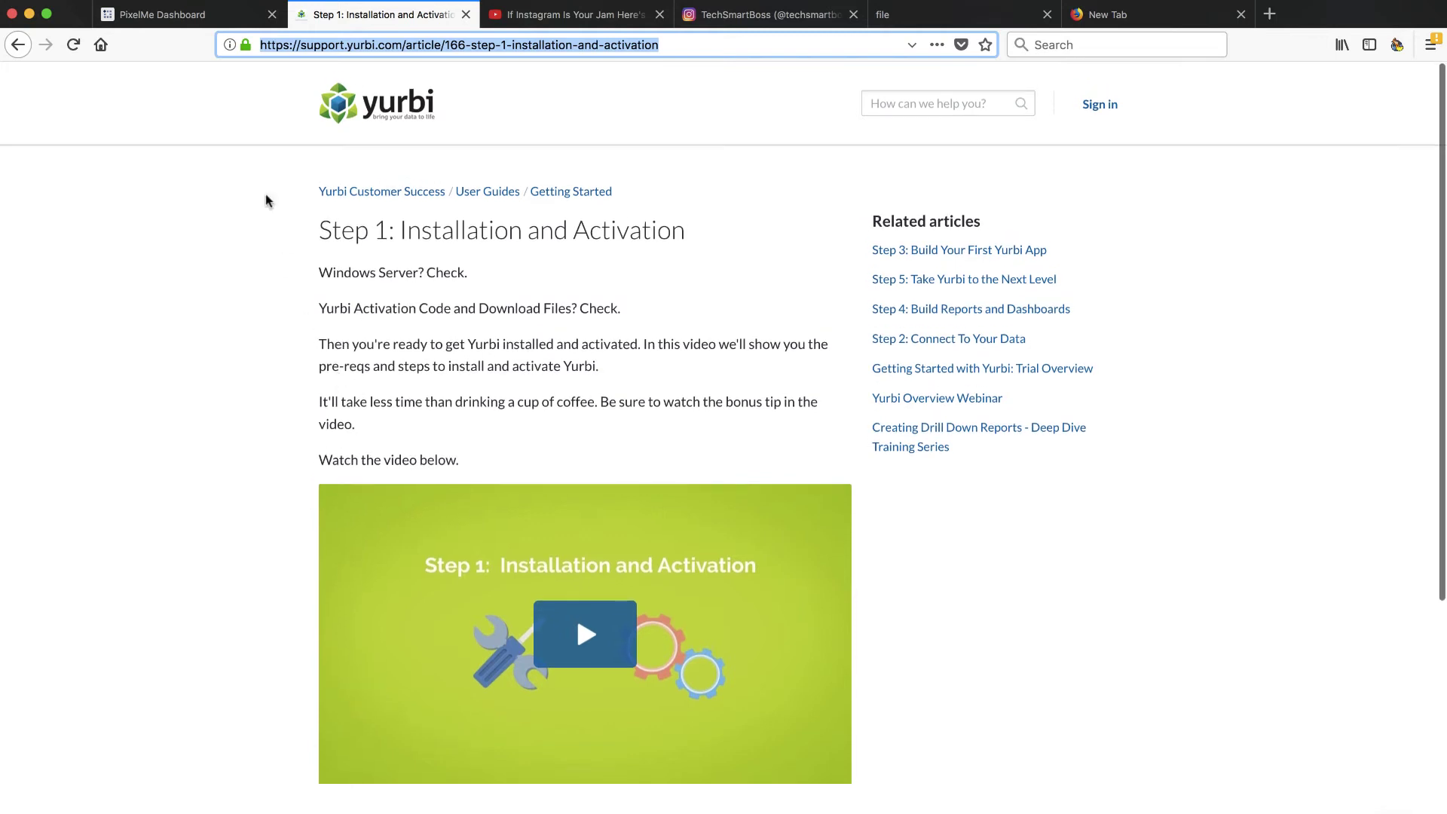
left_click(207, 20)
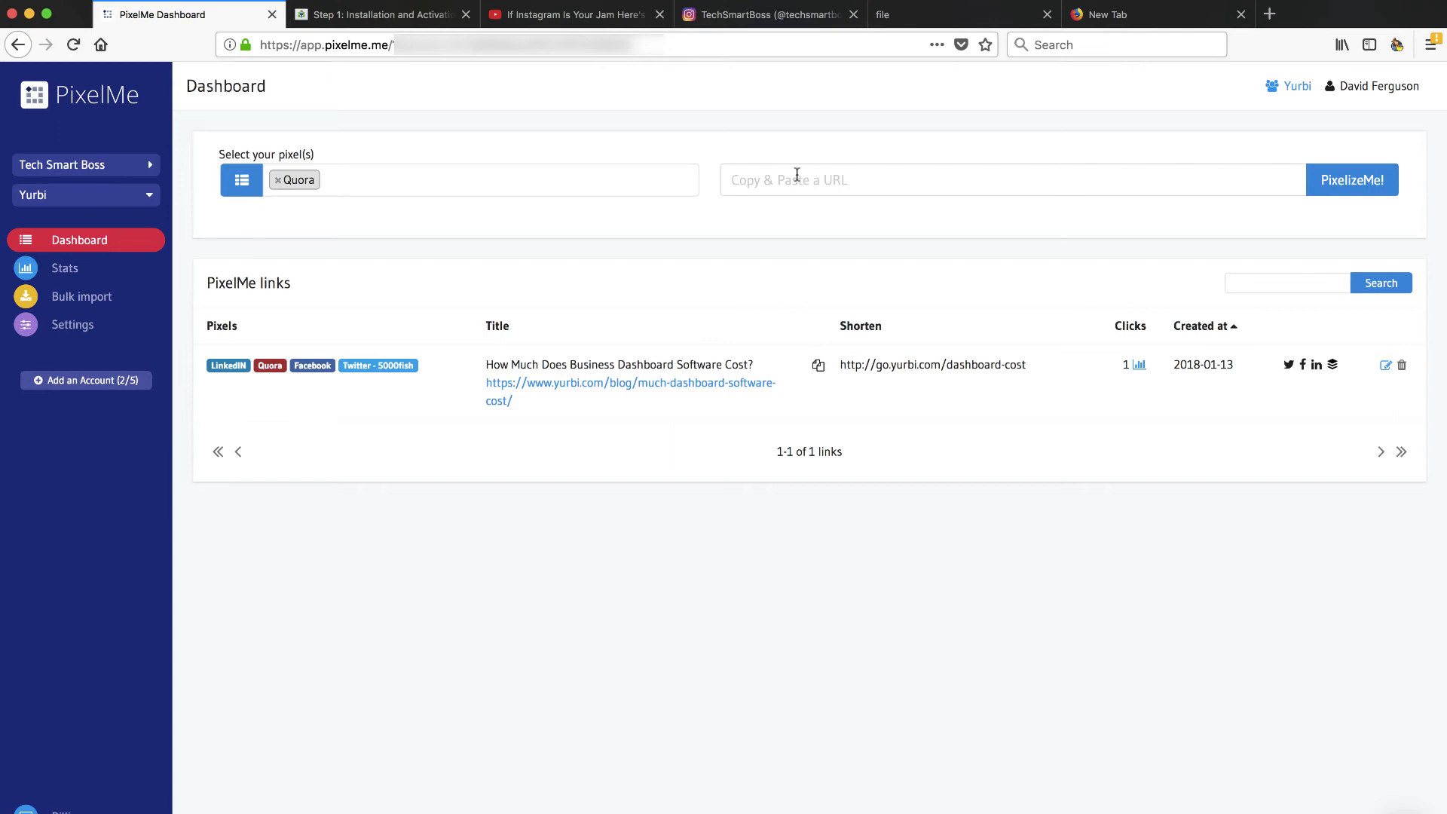
Step: Pixelize the pasted article URL with only the Quora pixel, creating go.yurbi.com/whlRguAe
left_click(797, 175)
key("super+v")
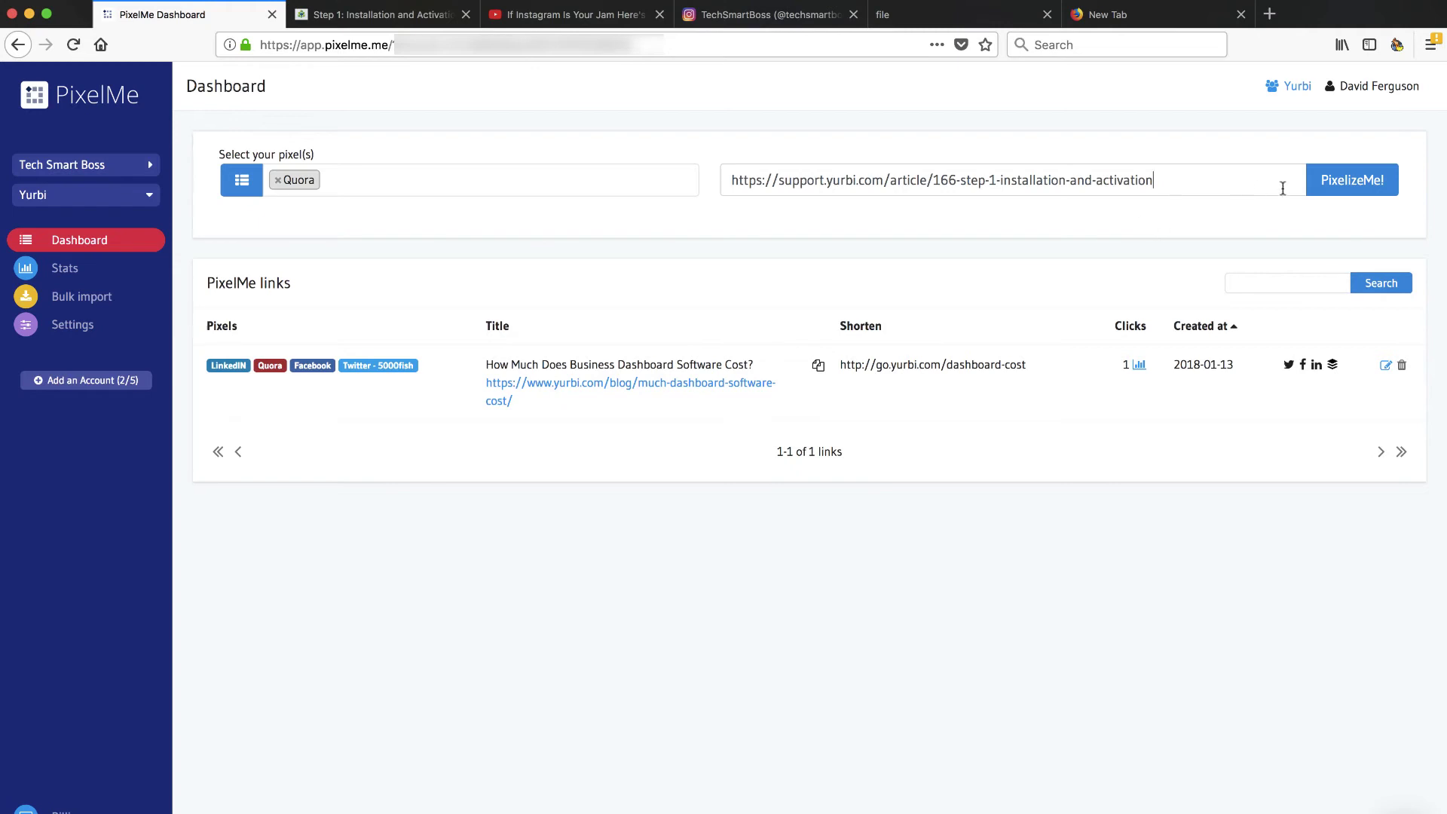
left_click(605, 183)
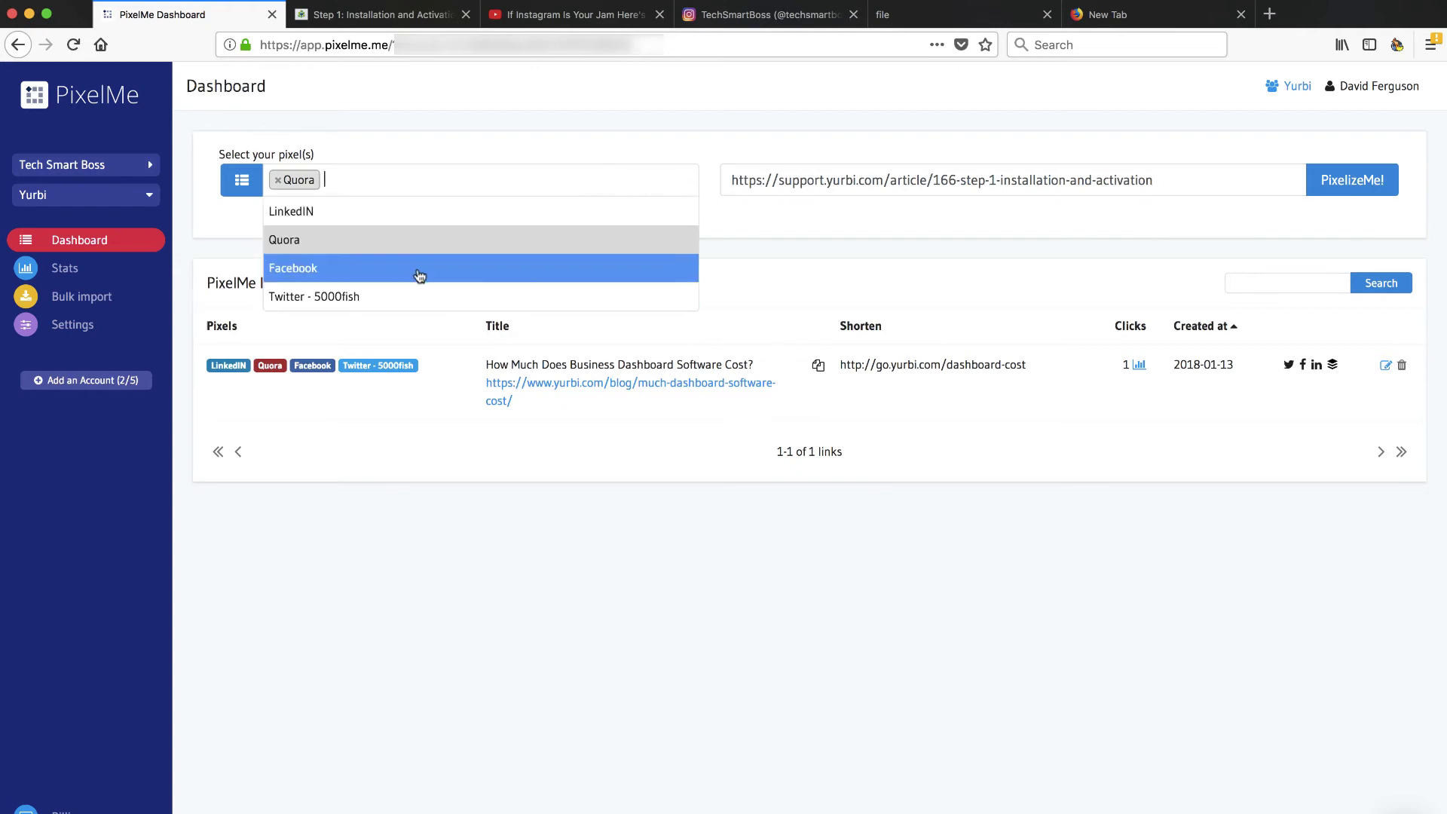
left_click(669, 161)
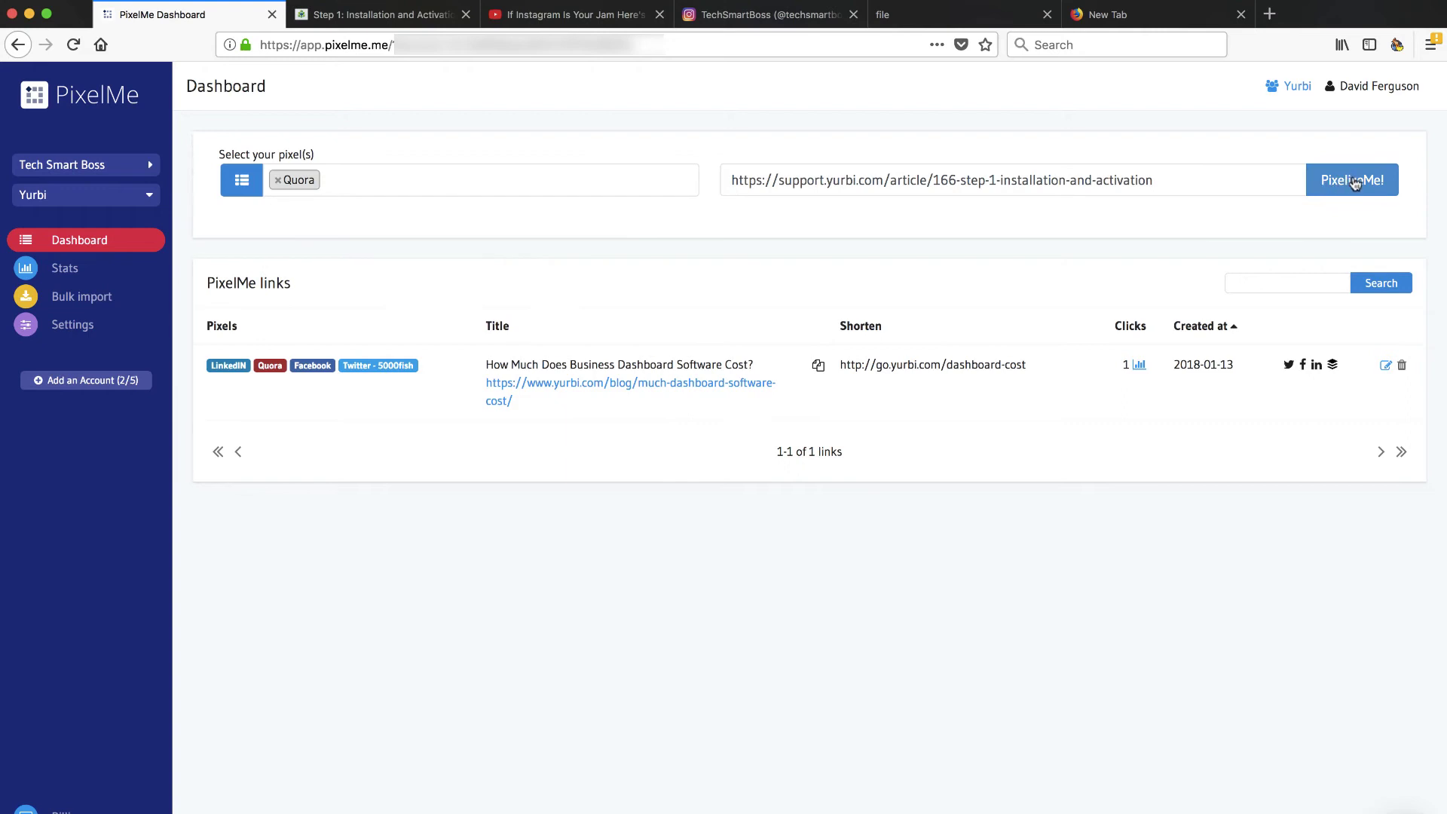
left_click(1353, 181)
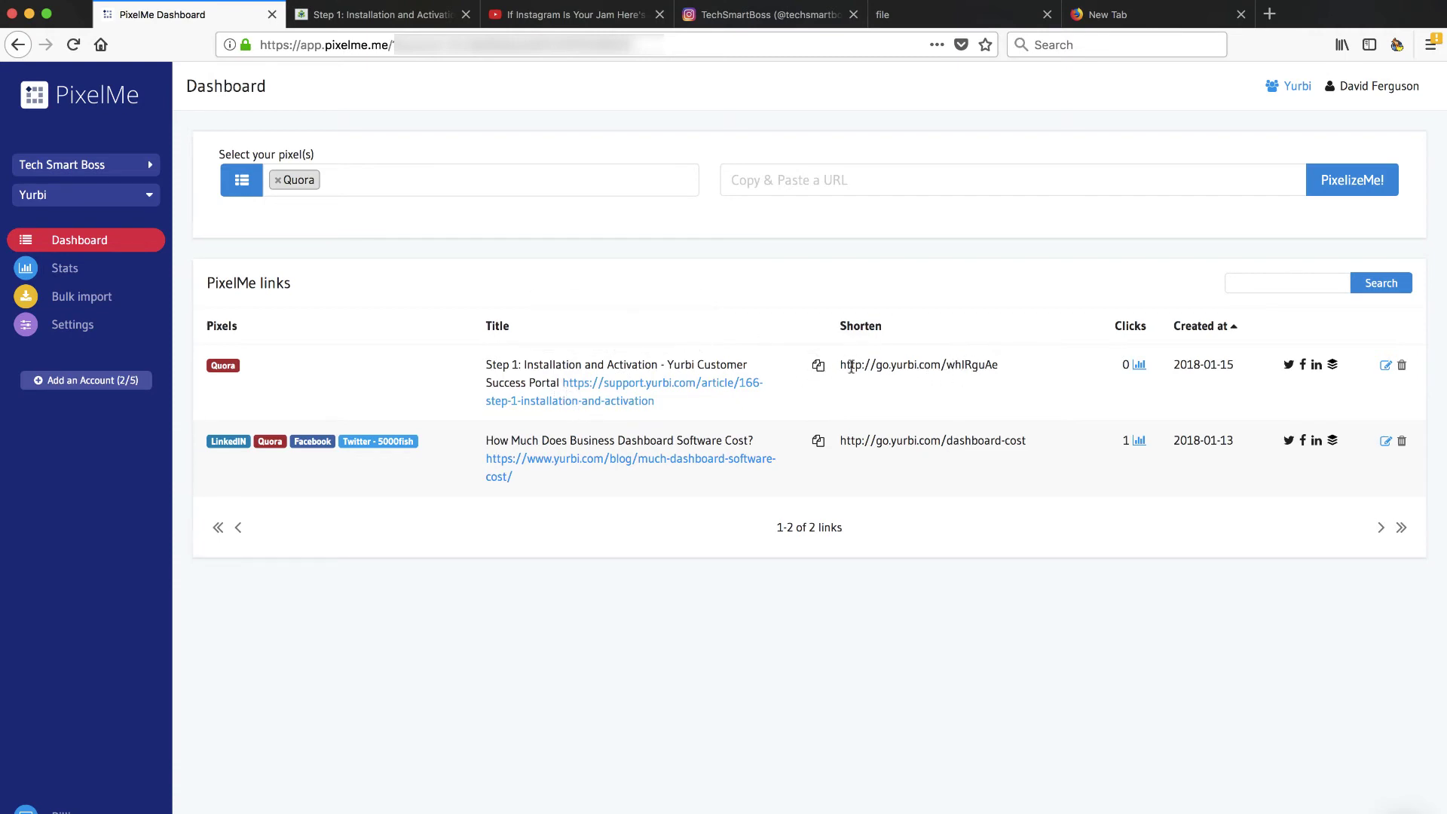
Step: Change the new link's random slug to 'installation' and save it
left_click(1387, 366)
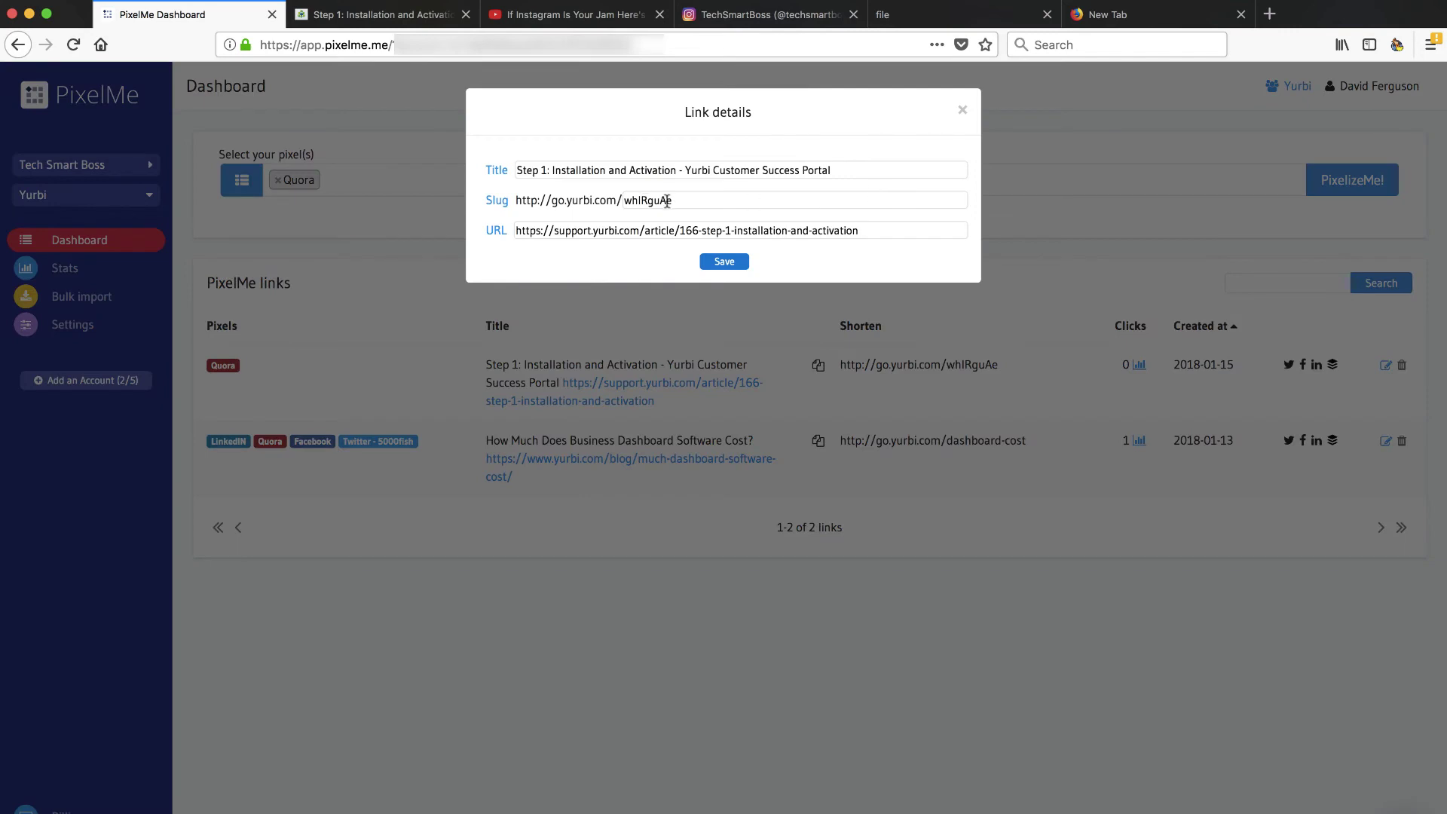
left_click_drag(629, 202, 693, 202)
type("installation")
left_click(722, 261)
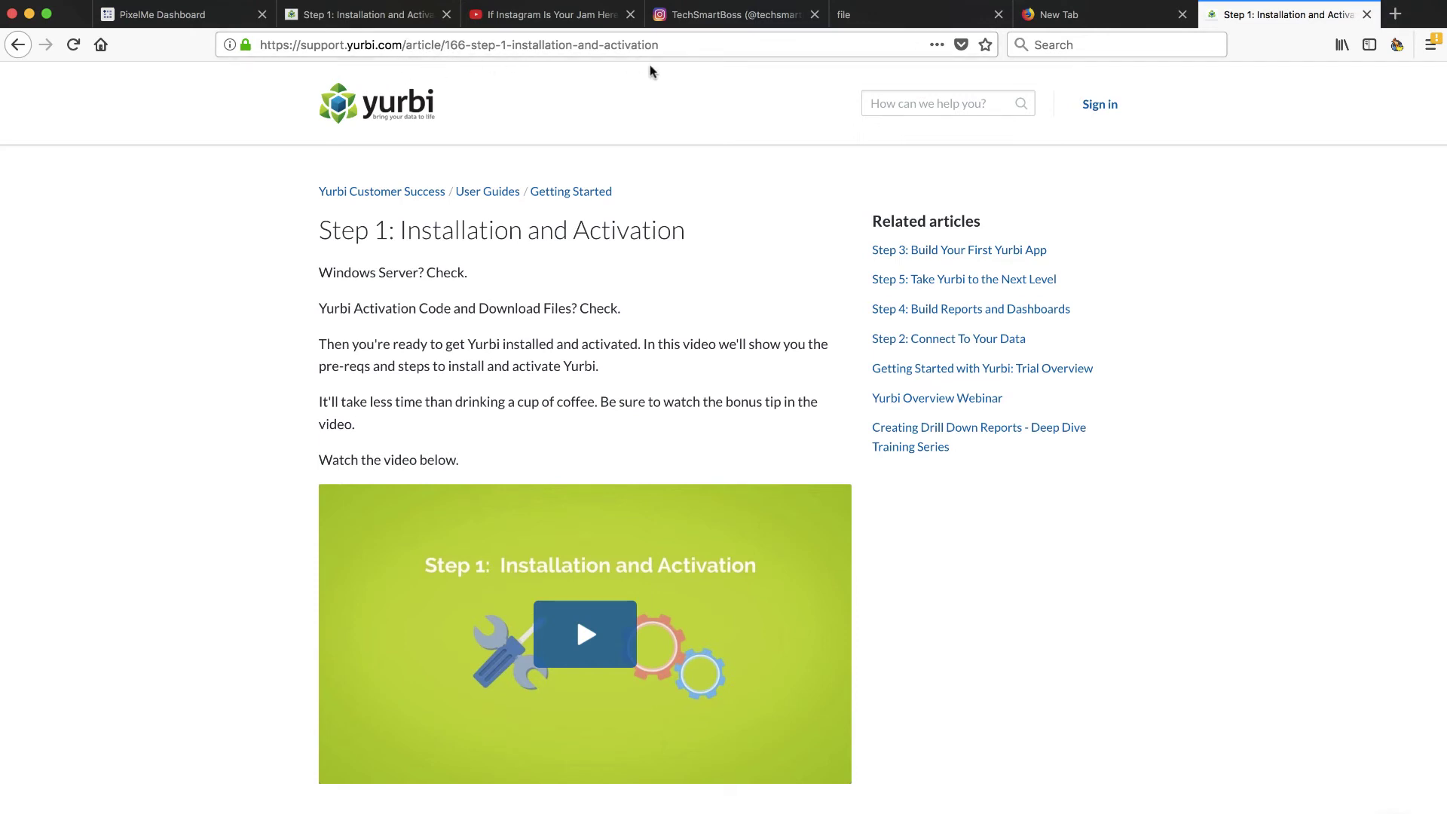
Step: Reopen the go.yurbi.com/installation link's details, check its destination address, and close without changes
left_click(209, 17)
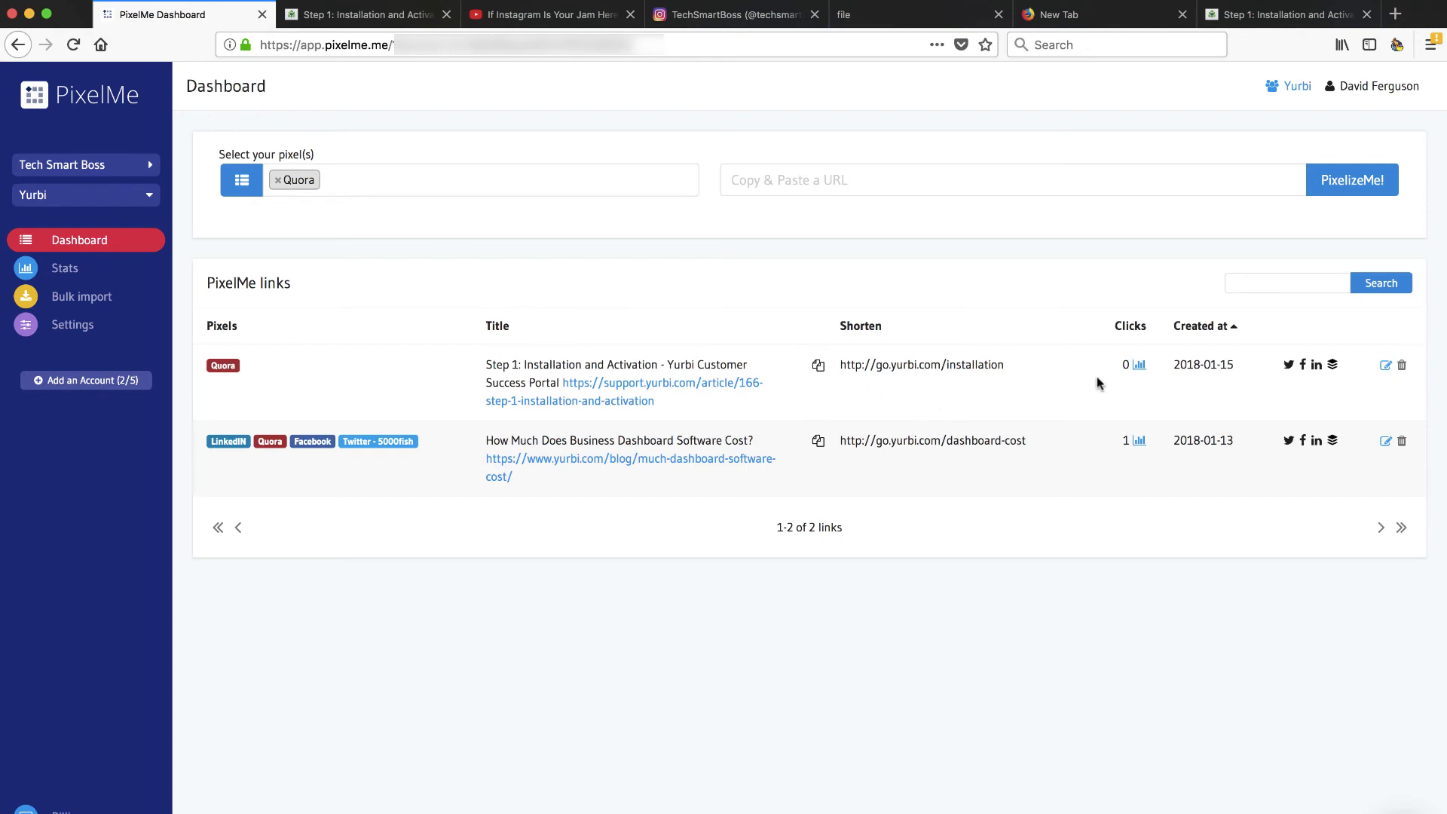
left_click(1386, 365)
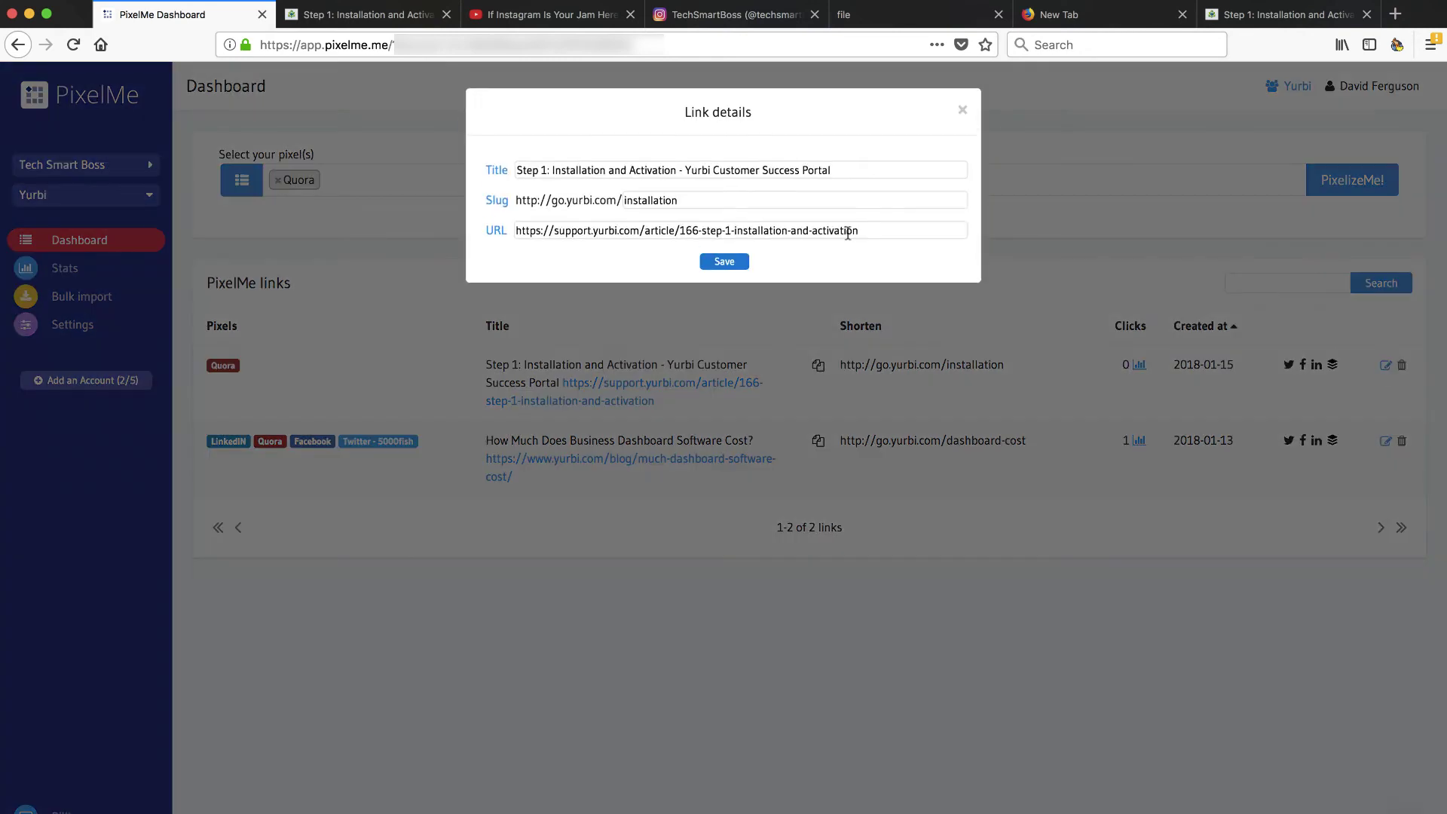
left_click_drag(520, 230, 865, 240)
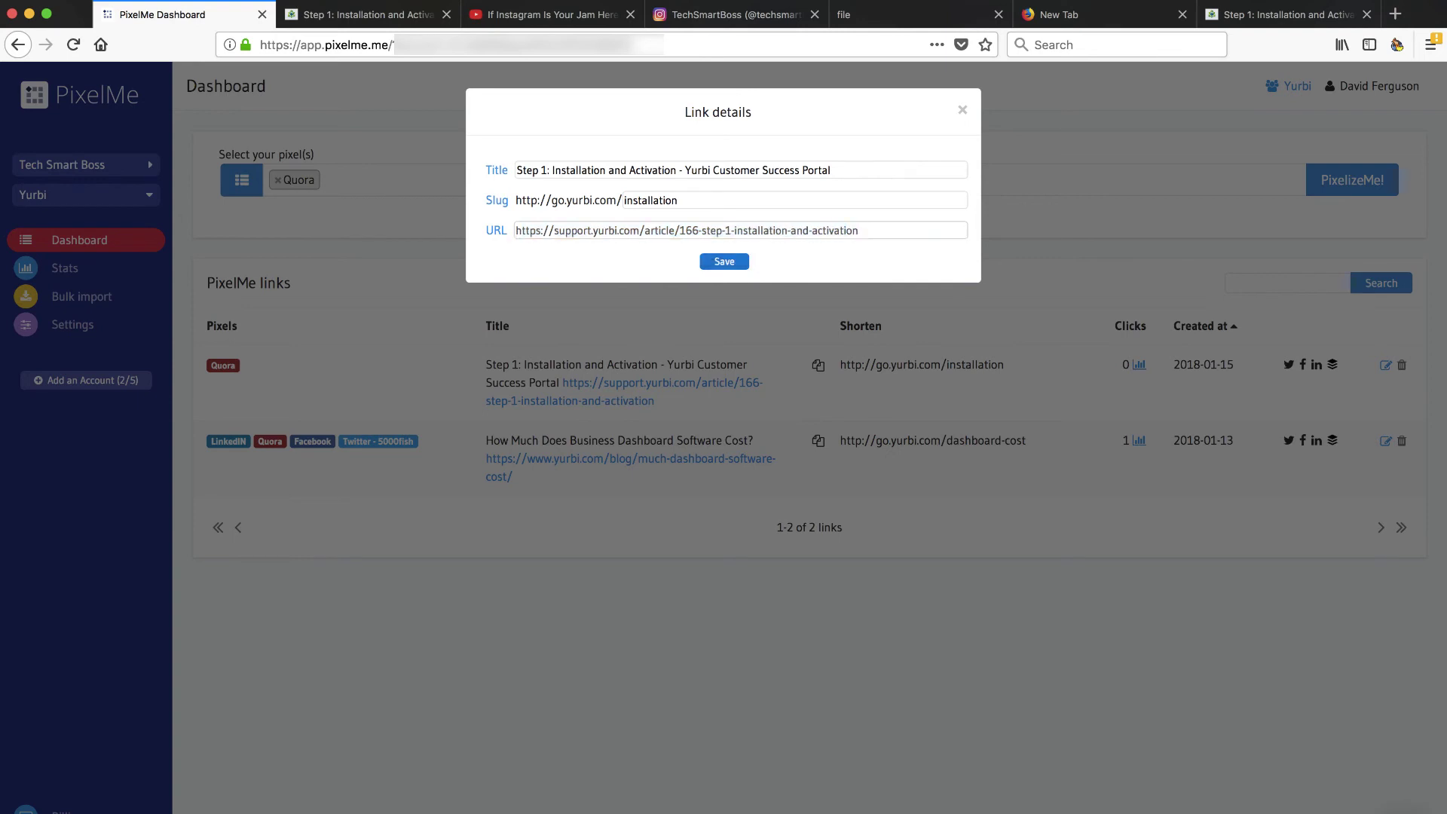
key("BackSpace")
type("n")
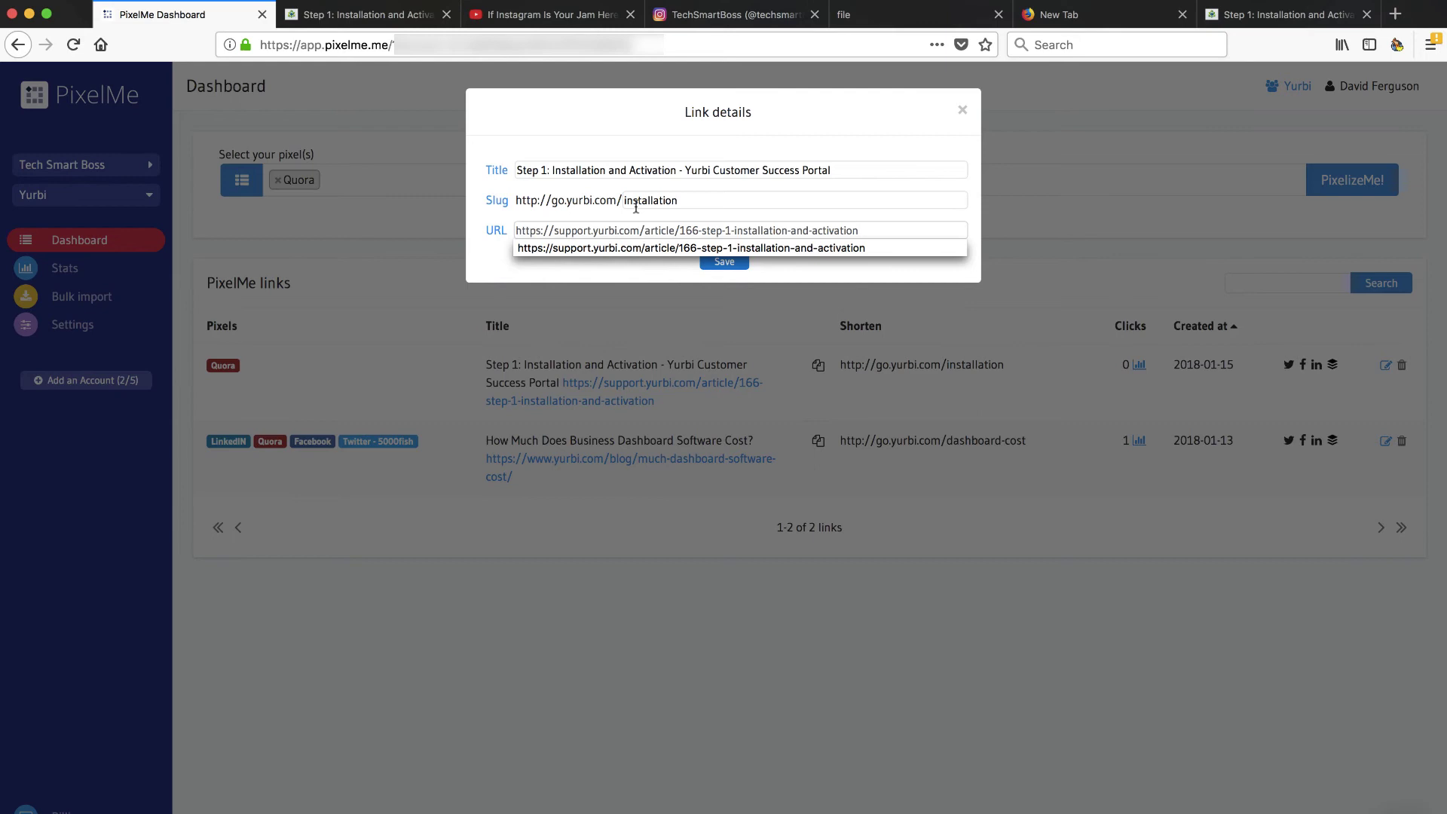
left_click(673, 200)
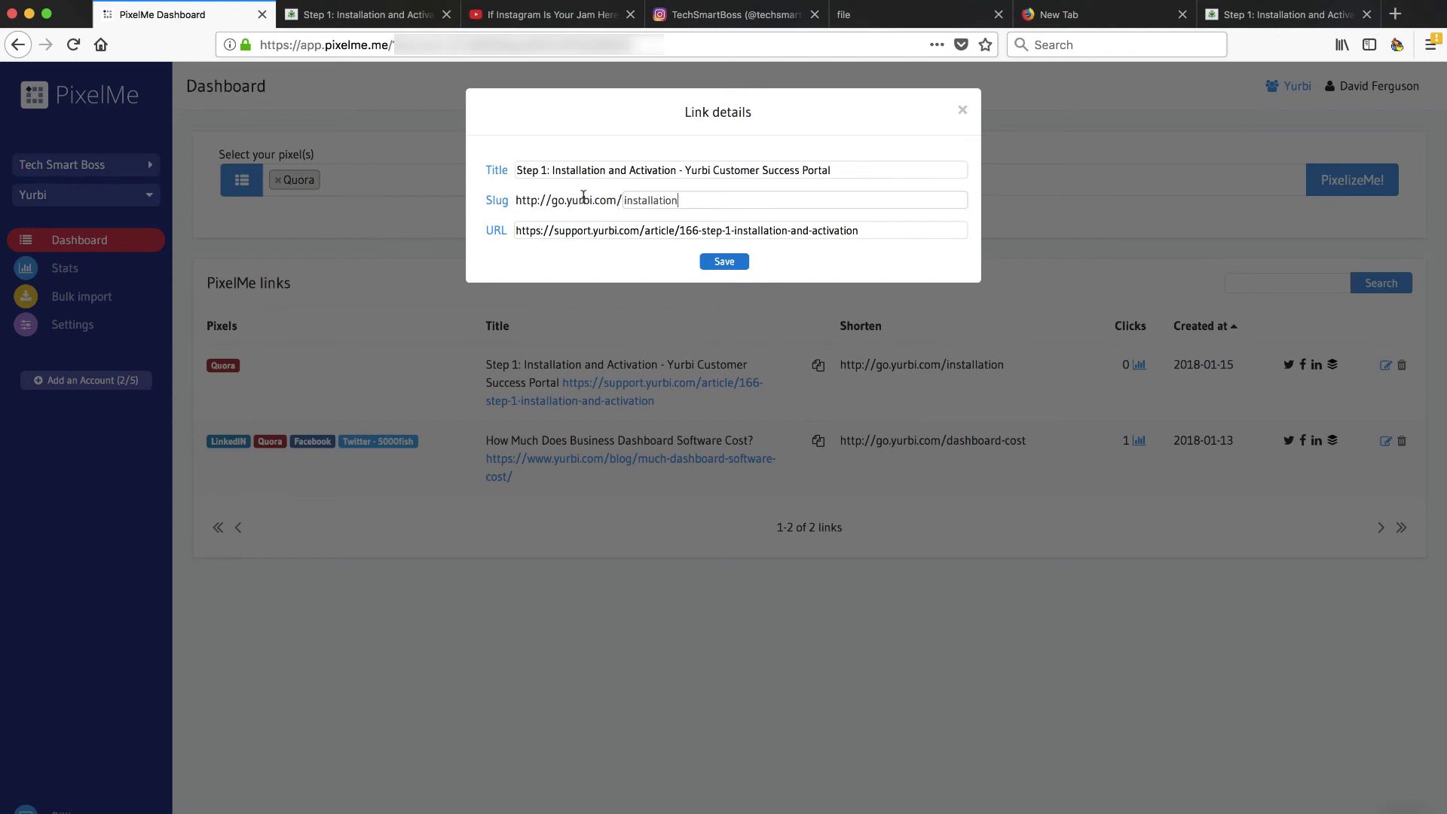
left_click_drag(515, 231, 886, 239)
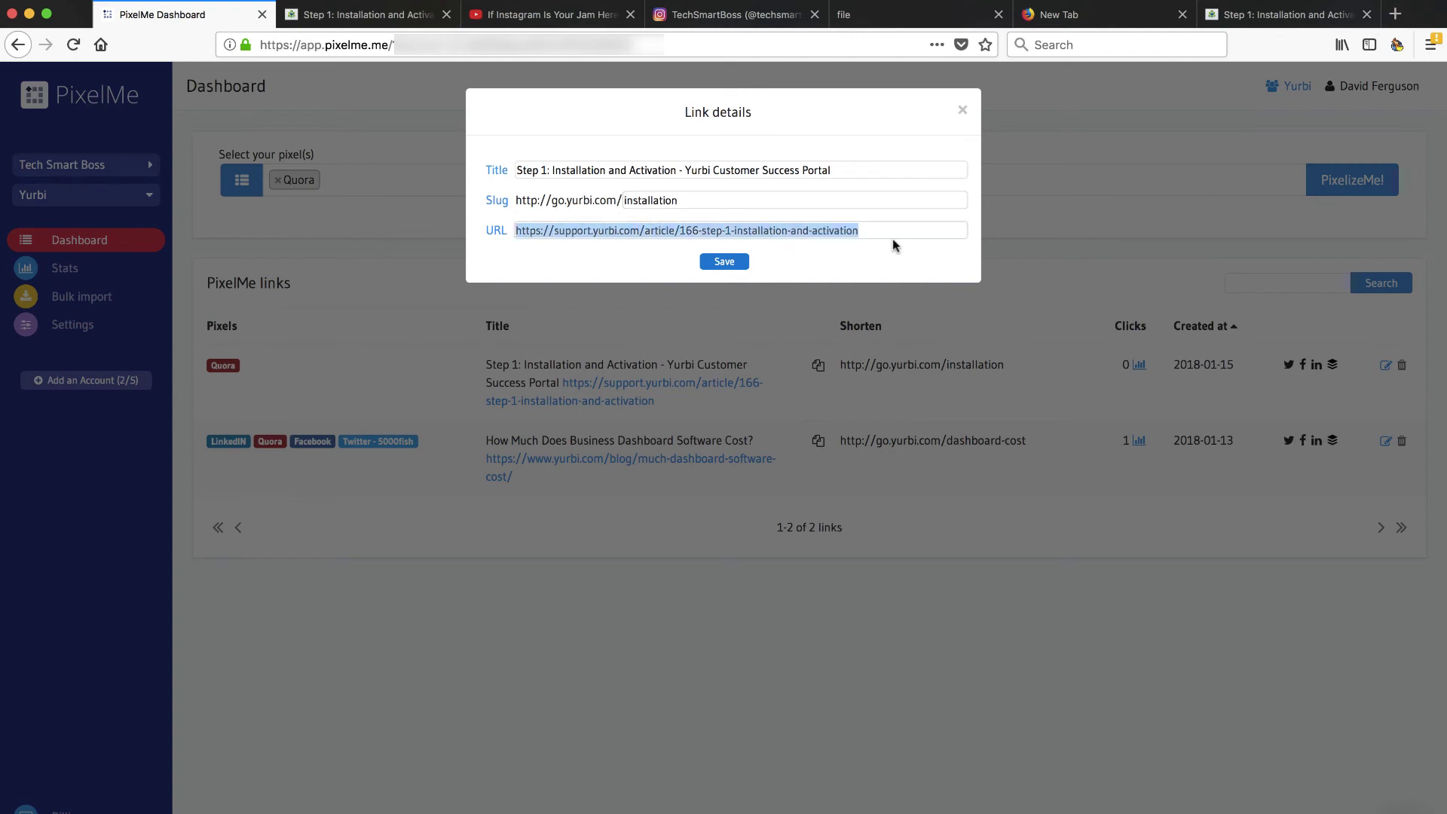
left_click(963, 111)
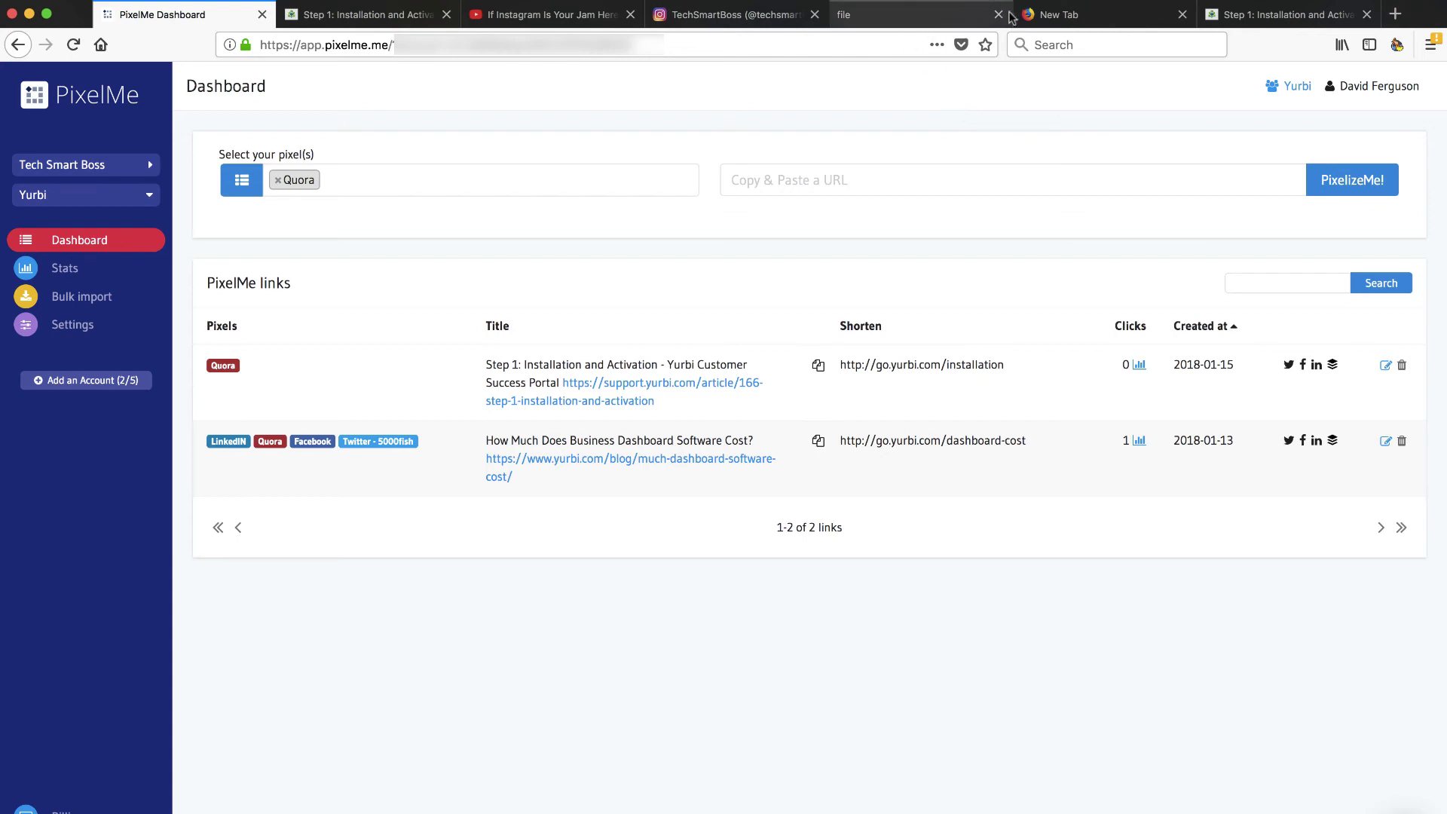
left_click(914, 16)
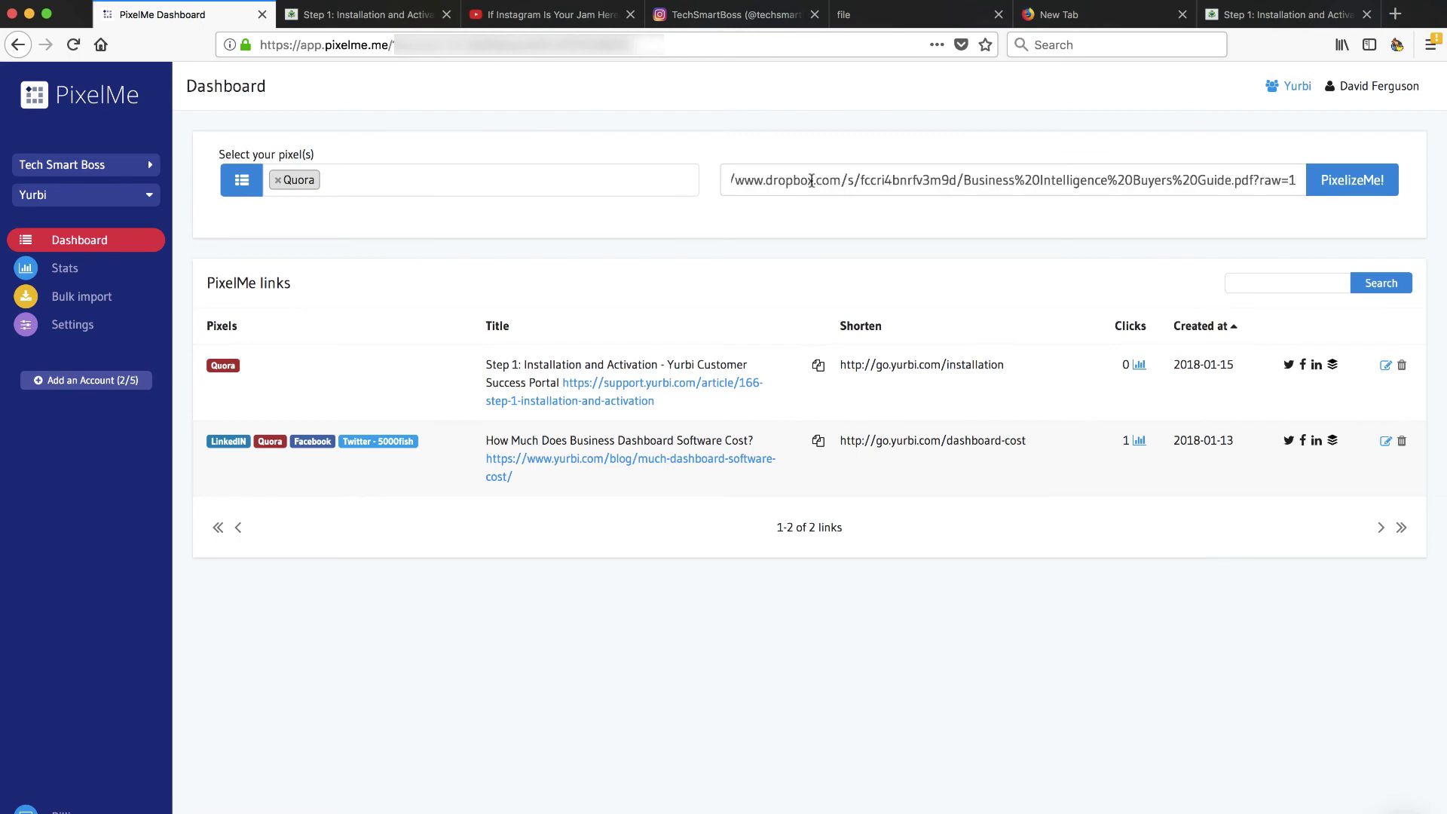
left_click(1356, 185)
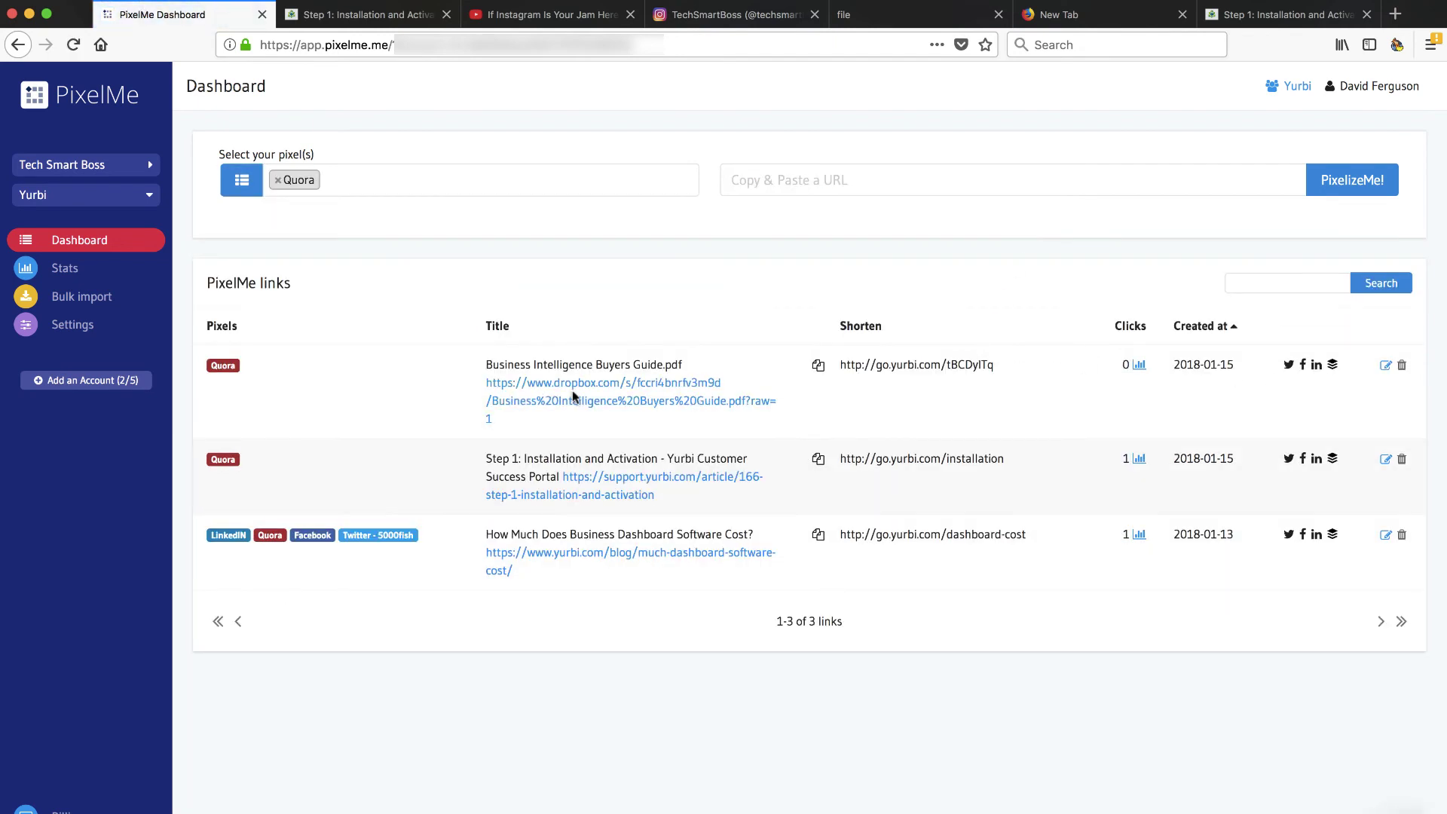
Step: Change the PDF link's slug to 'buyersguide' and drop '.pdf' from its title
left_click(1385, 366)
left_click_drag(686, 200, 624, 199)
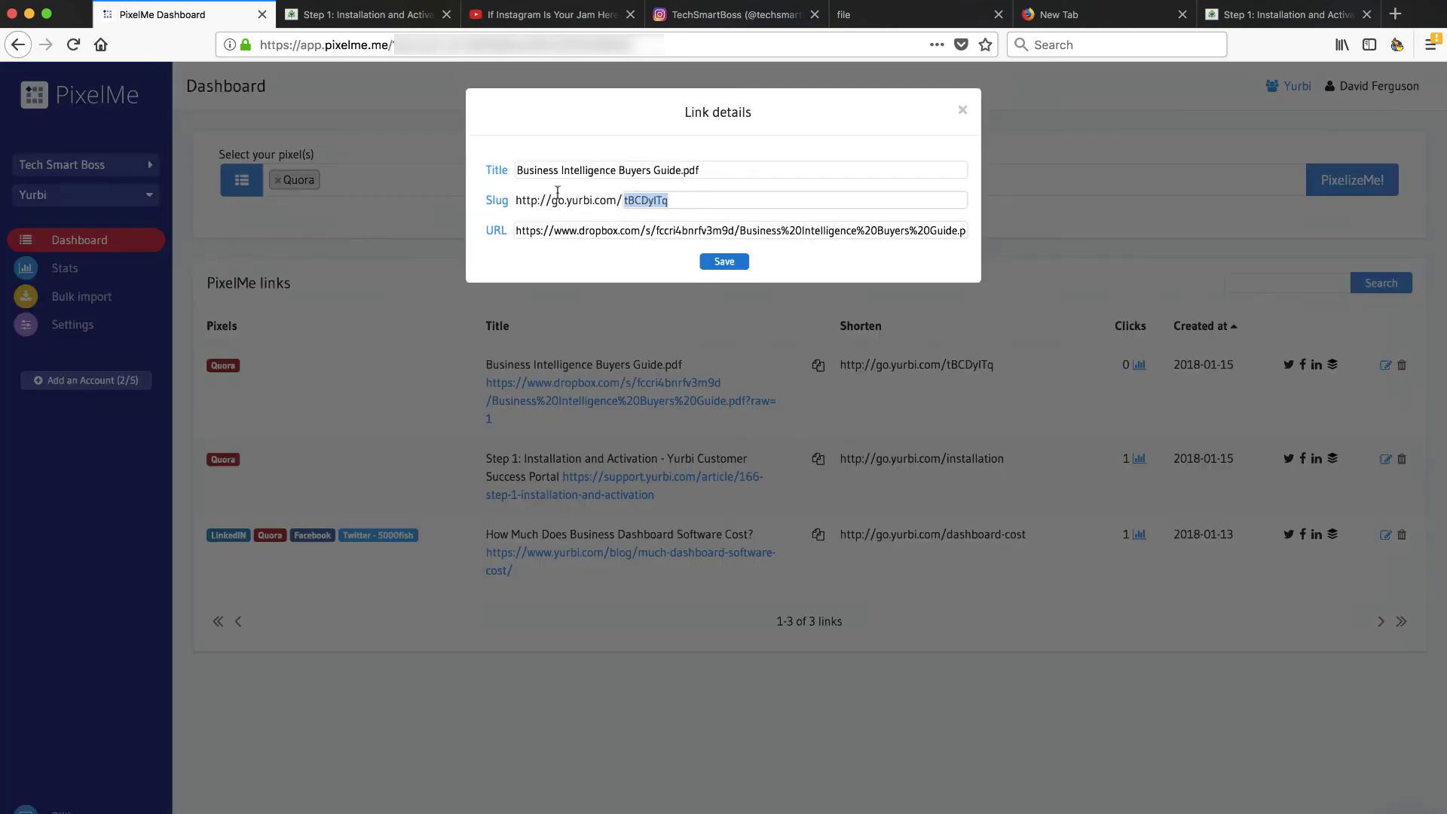
type("buyersguide")
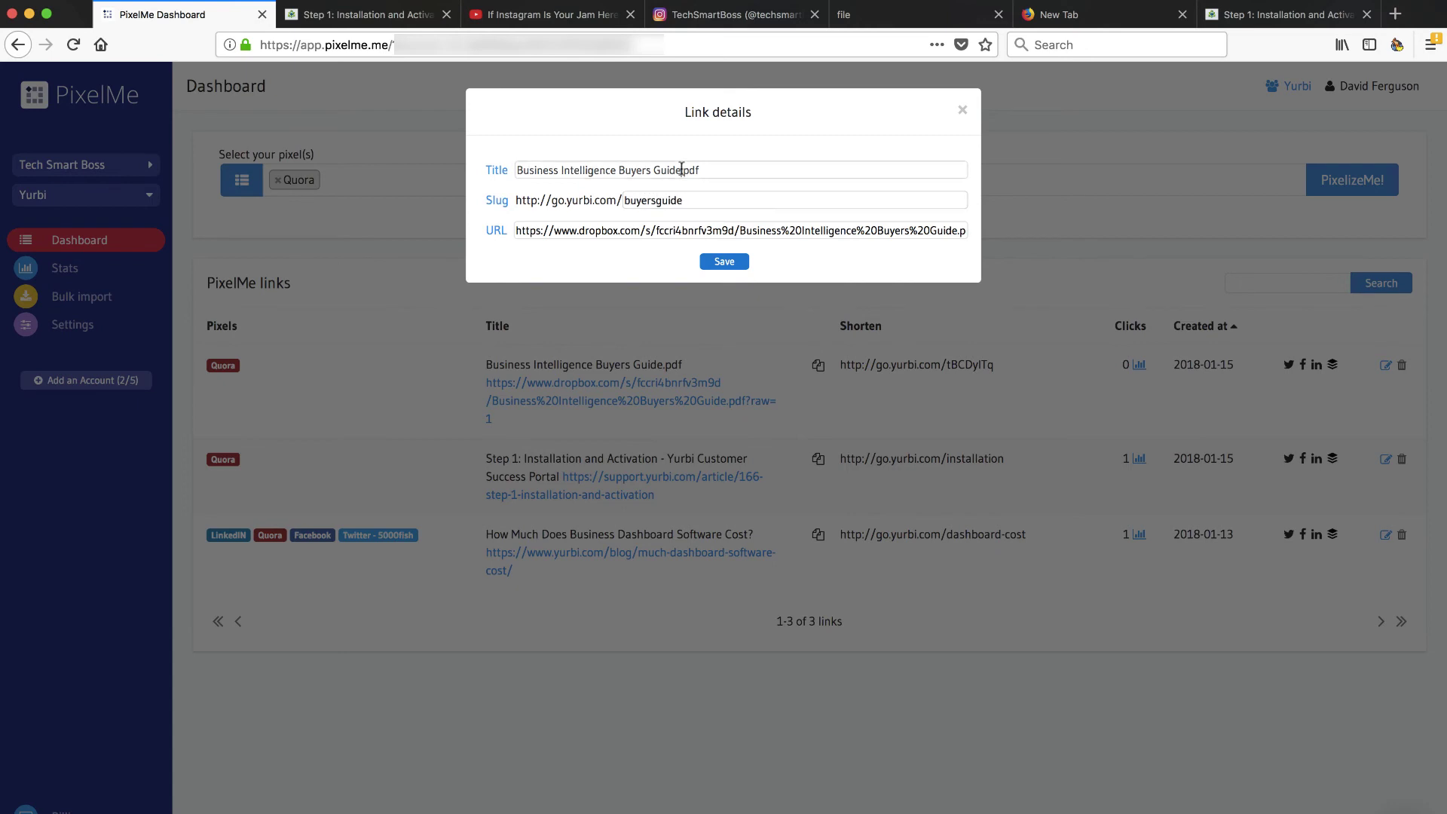
left_click_drag(682, 170, 713, 168)
key("BackSpace")
left_click(730, 262)
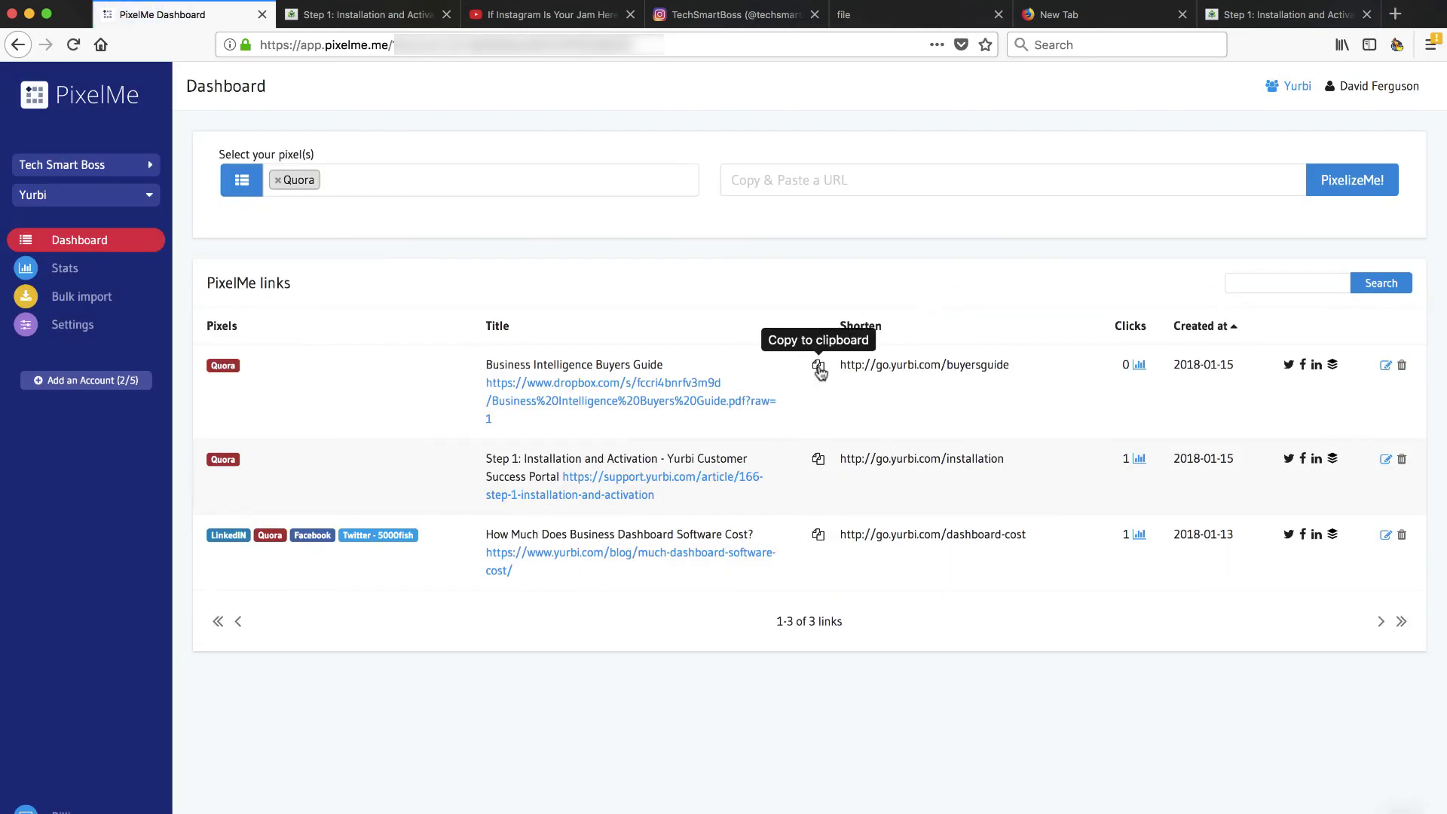
left_click(912, 18)
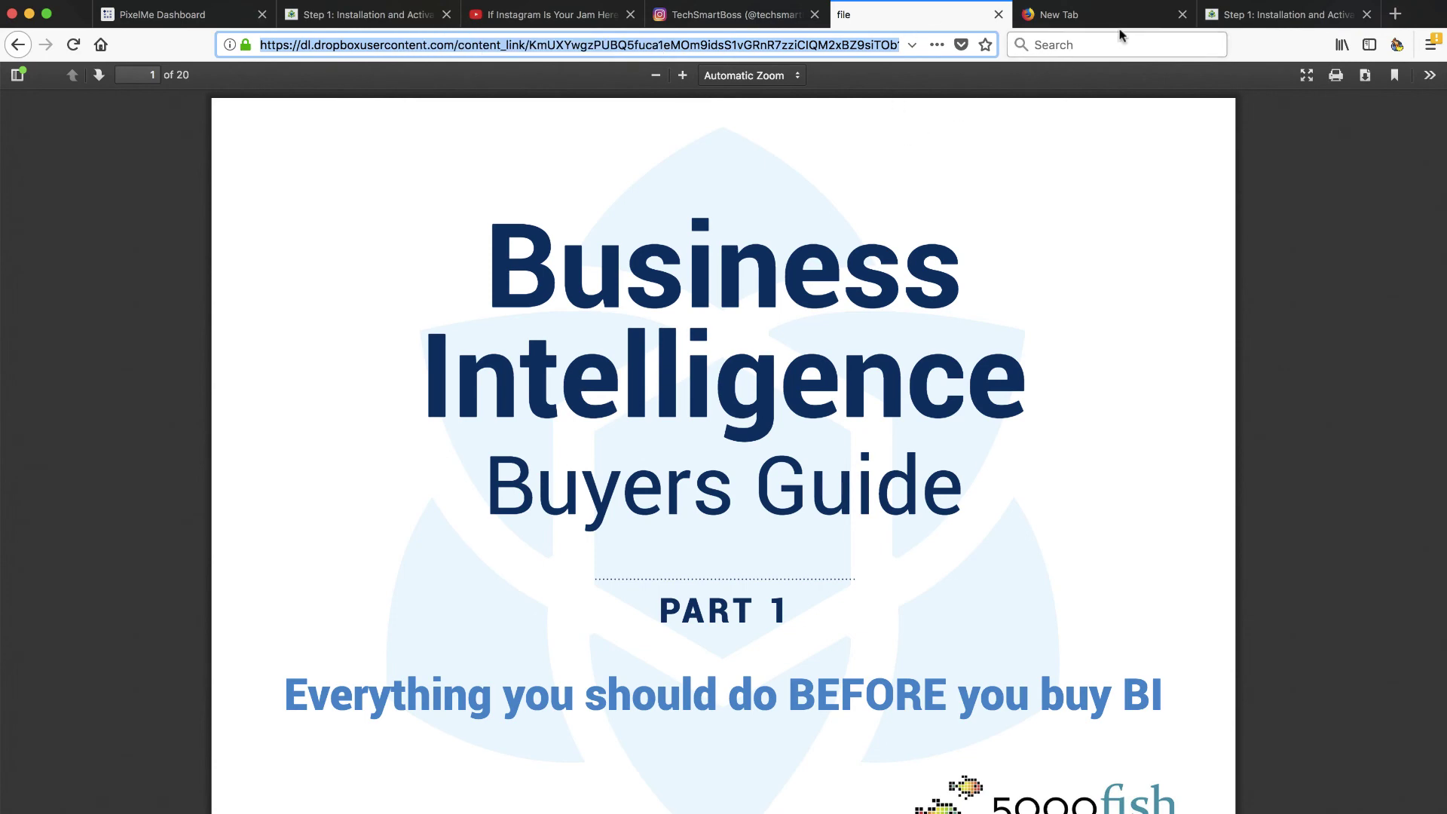
left_click(1274, 21)
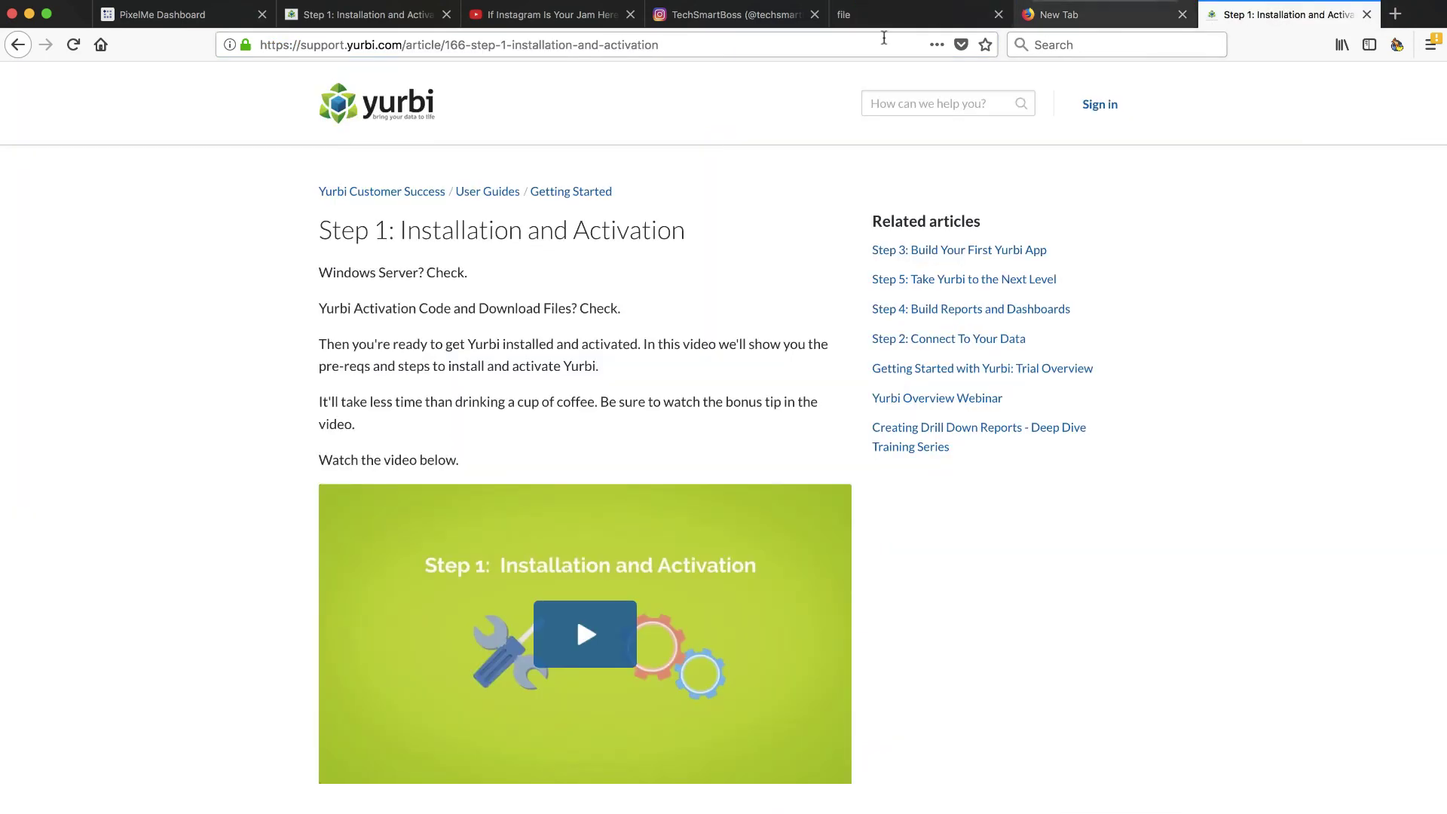
left_click(837, 48)
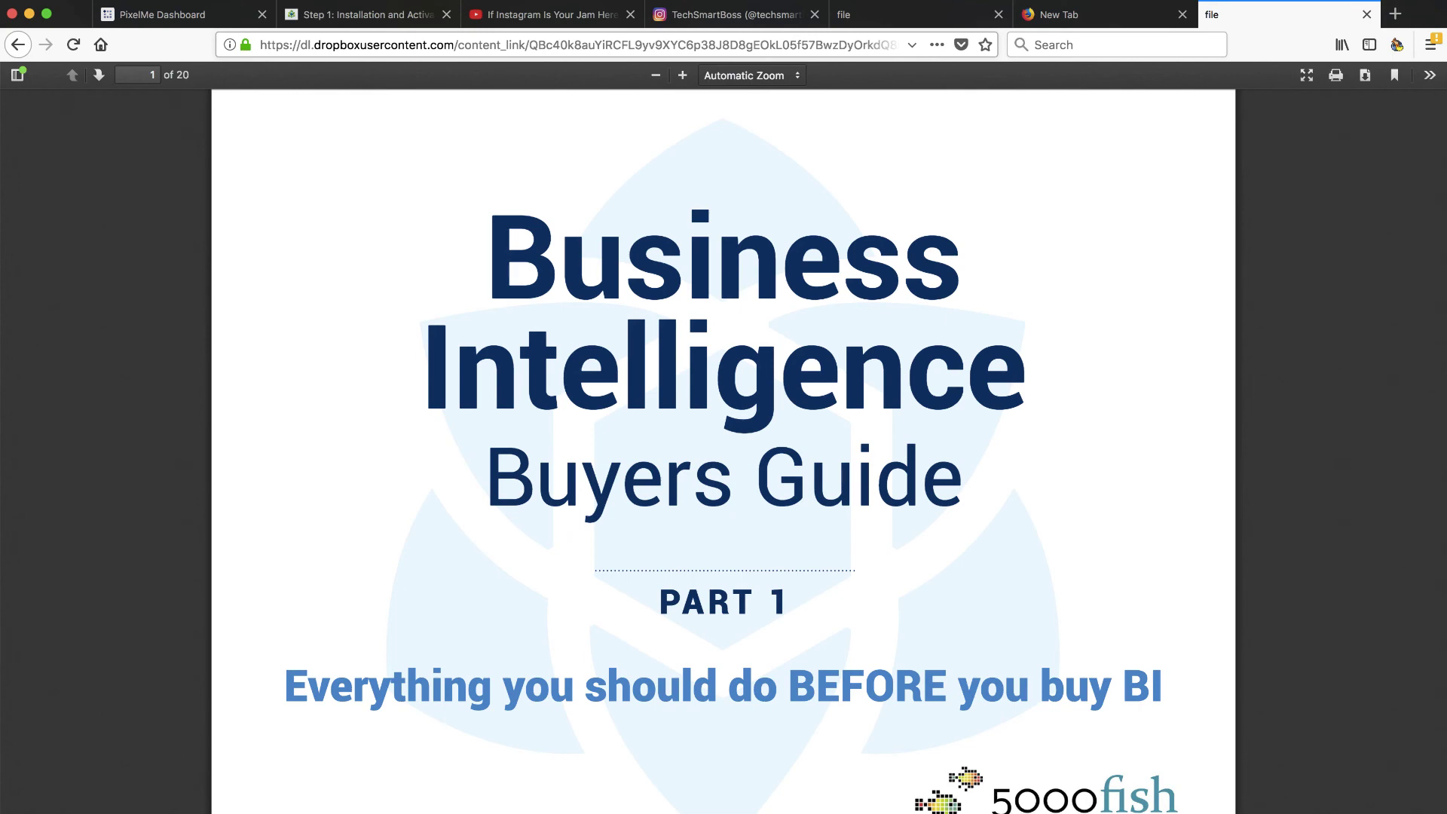
Step: Go back to the PixelMe dashboard to review the three Quora-pixel links
left_click(184, 15)
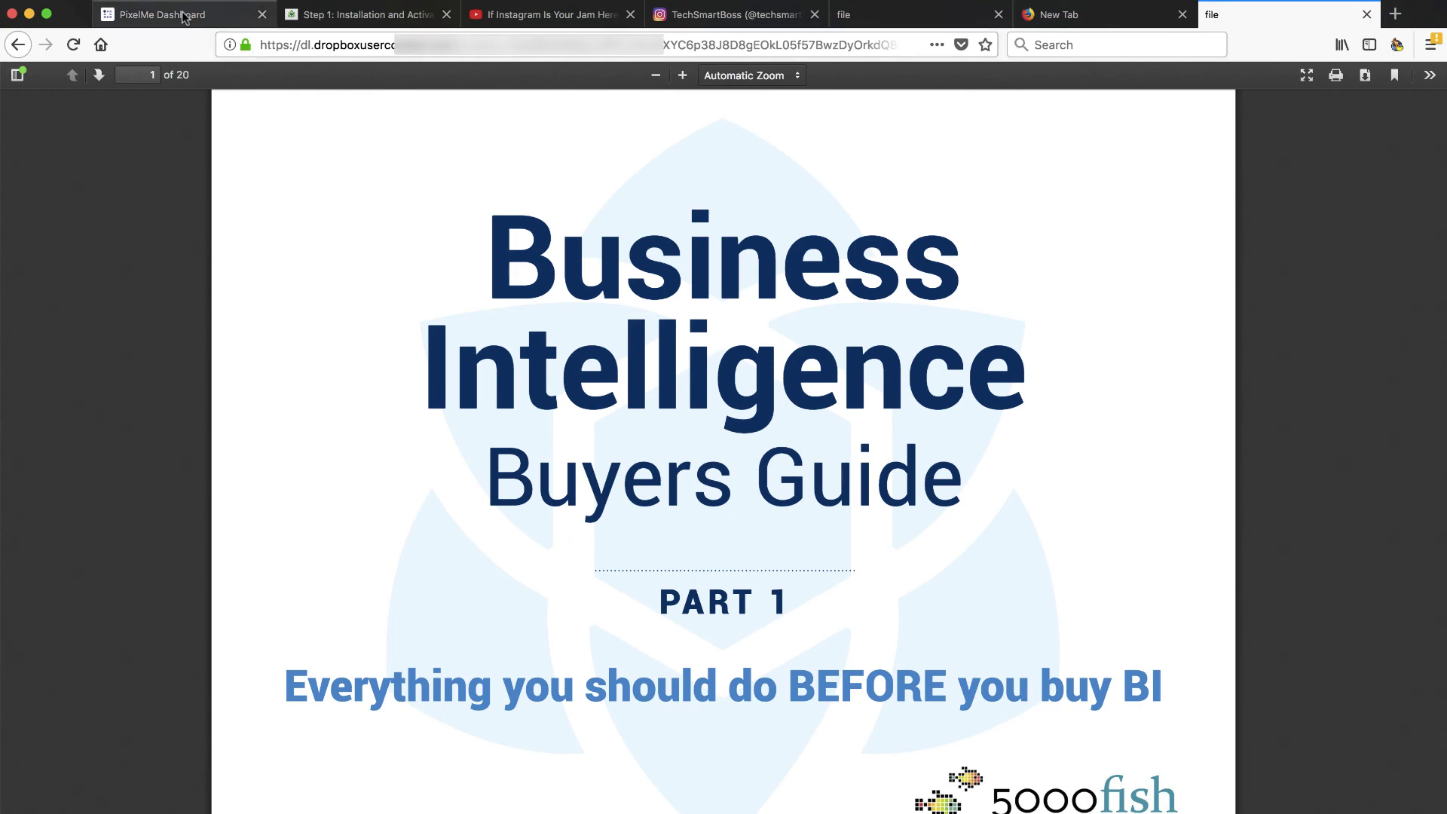